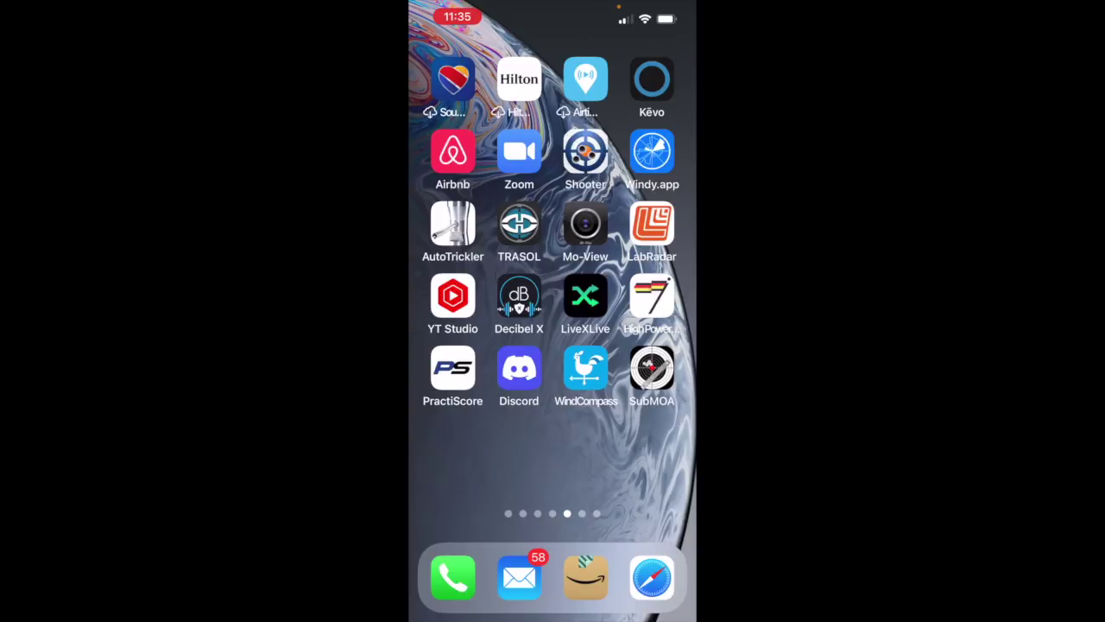
# Step: Move the HighPower app icon to the fourth column of the fifth row on the home screen, and open the app
pyautogui.moveTo(652, 296); pyautogui.dragTo(652, 367)
pyautogui.click(650, 23)
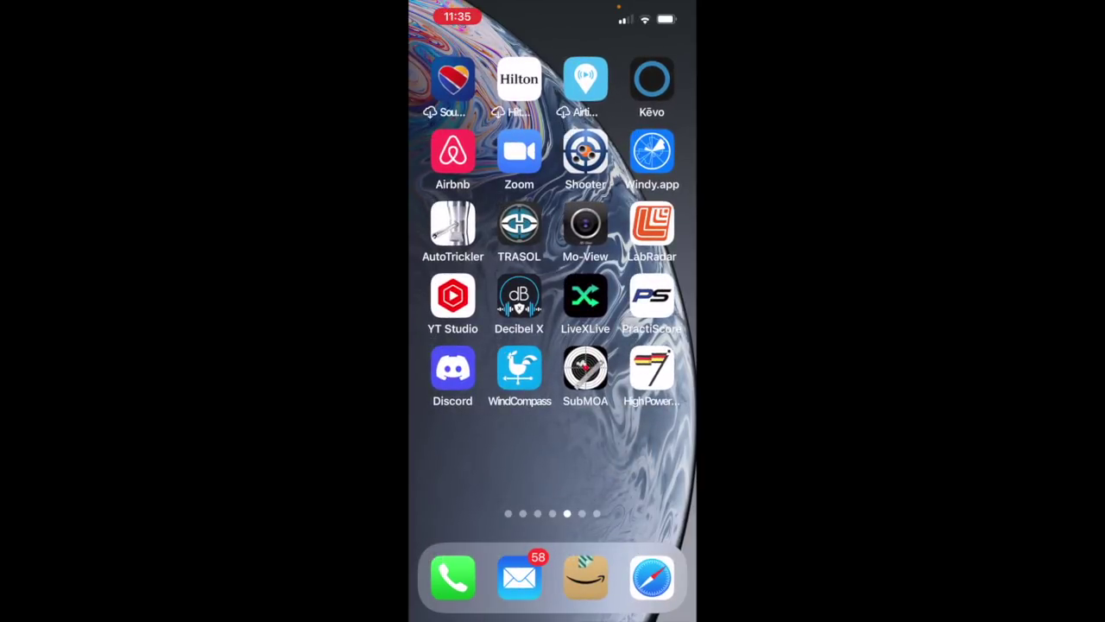
pyautogui.click(652, 369)
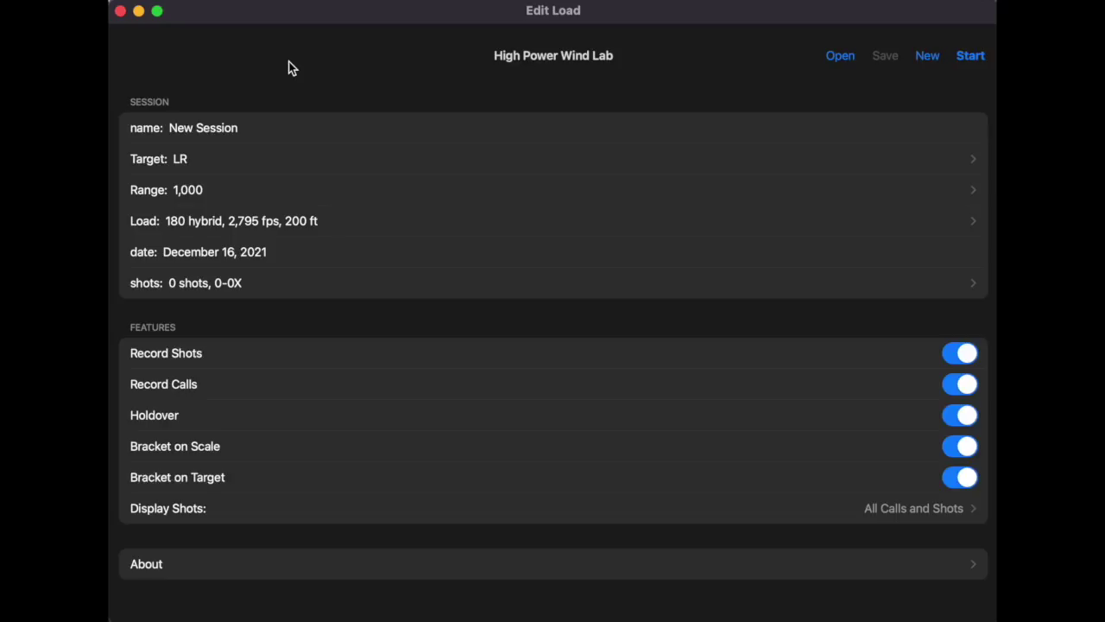
# Step: Start a new session and select its whole name for editing
pyautogui.click(836, 59)
pyautogui.click(924, 57)
pyautogui.click(261, 131)
pyautogui.doubleClick(262, 130)
pyautogui.tripleClick(261, 130)
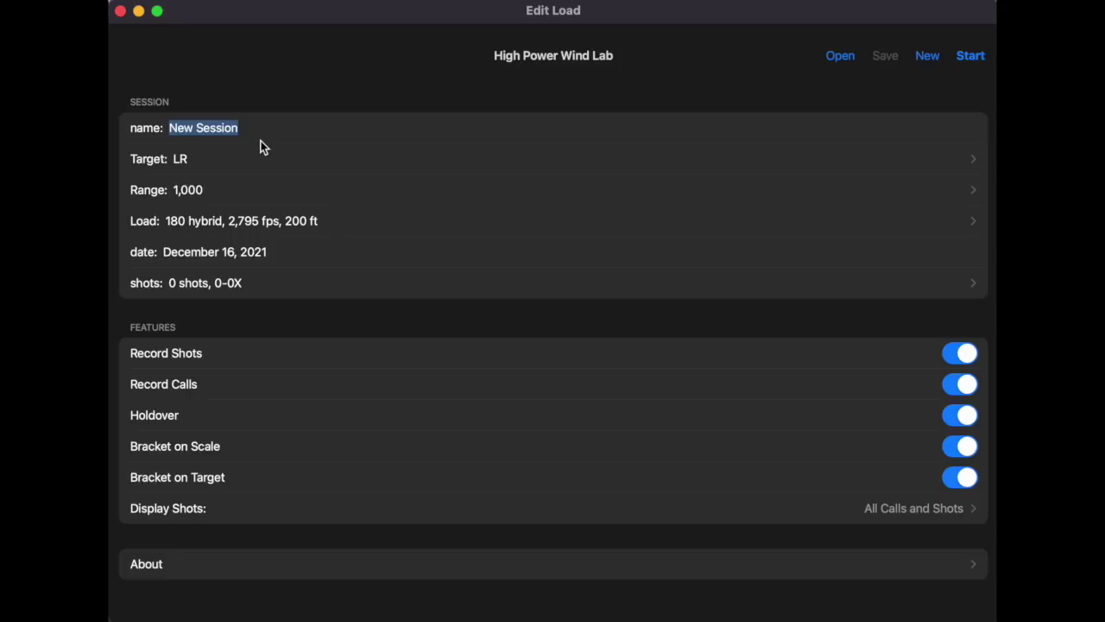
# Step: Set the session's target to LR-FC
pyautogui.click(234, 155)
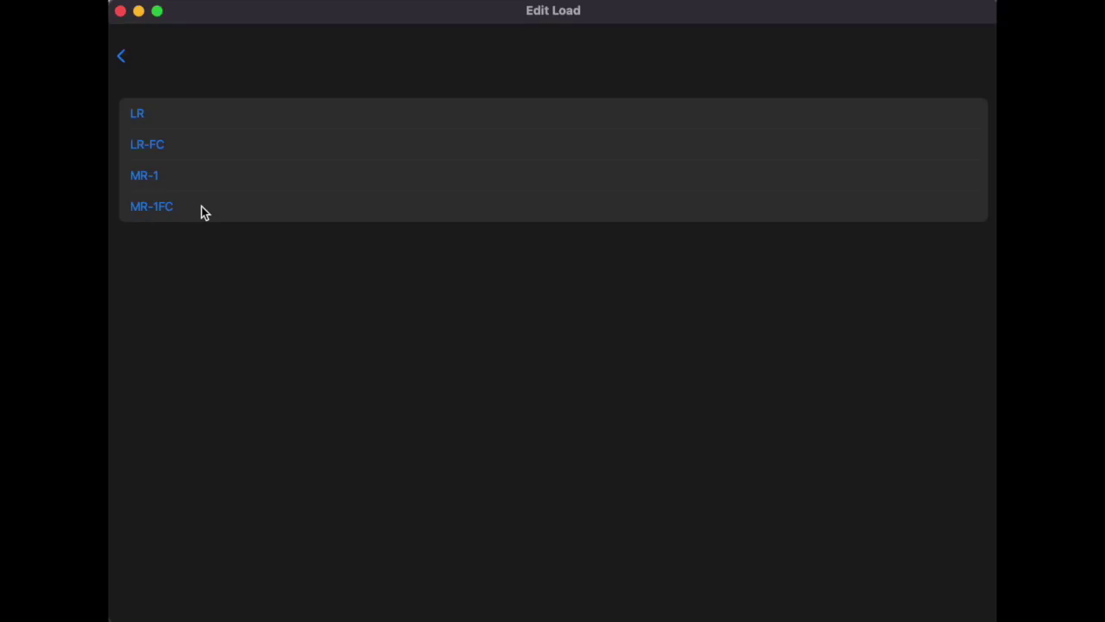
pyautogui.click(184, 155)
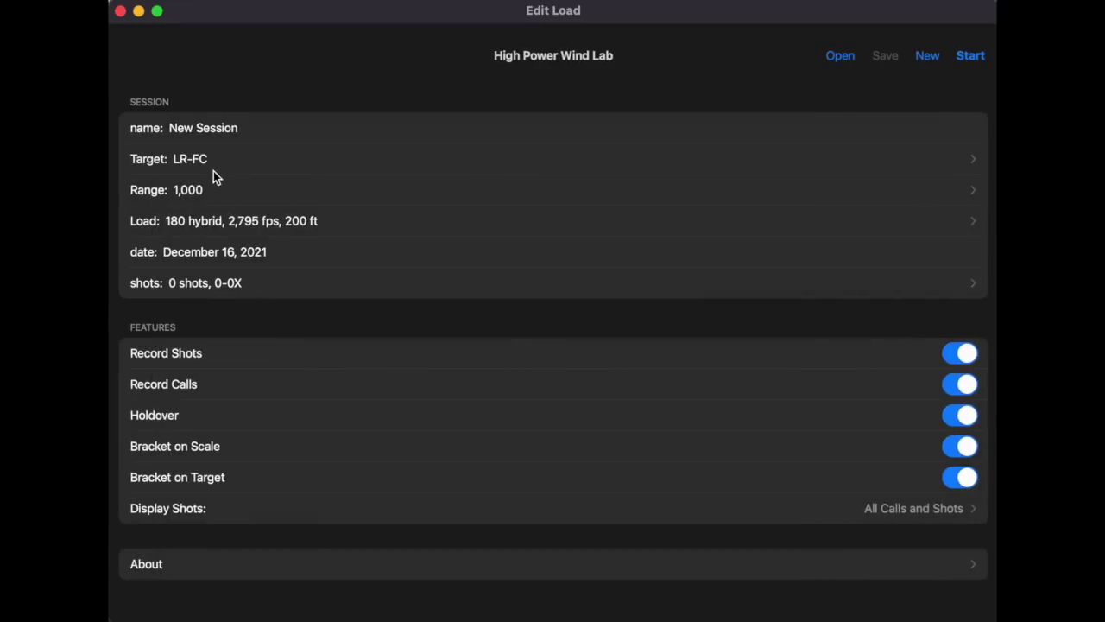
# Step: Set the session's target to MR-1FC and its range to 600
pyautogui.click(212, 166)
pyautogui.click(190, 216)
pyautogui.click(217, 196)
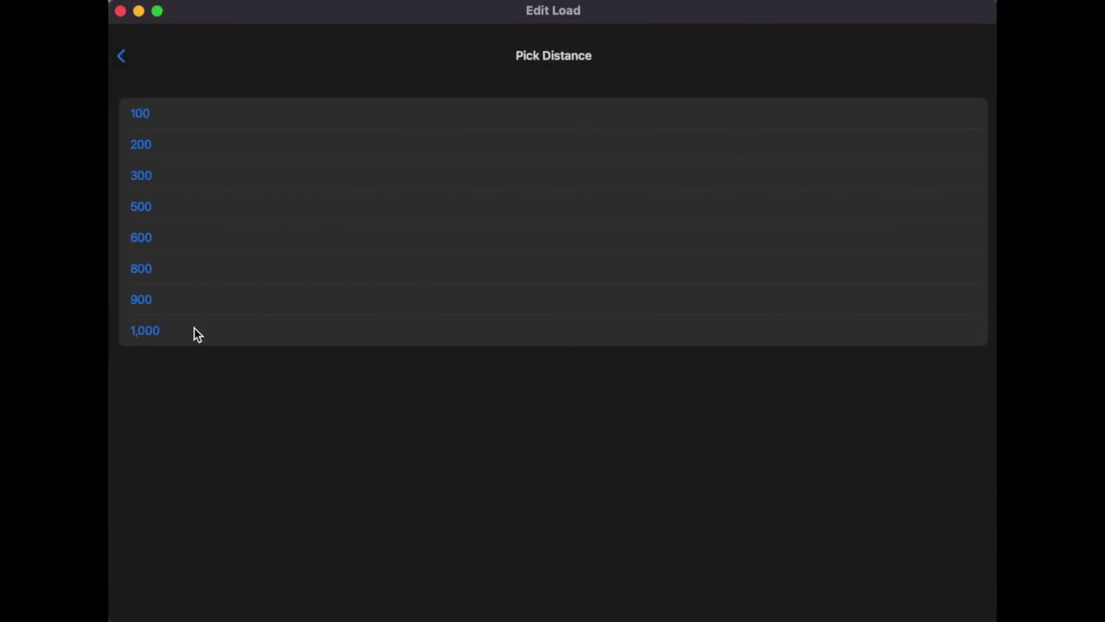
pyautogui.click(122, 57)
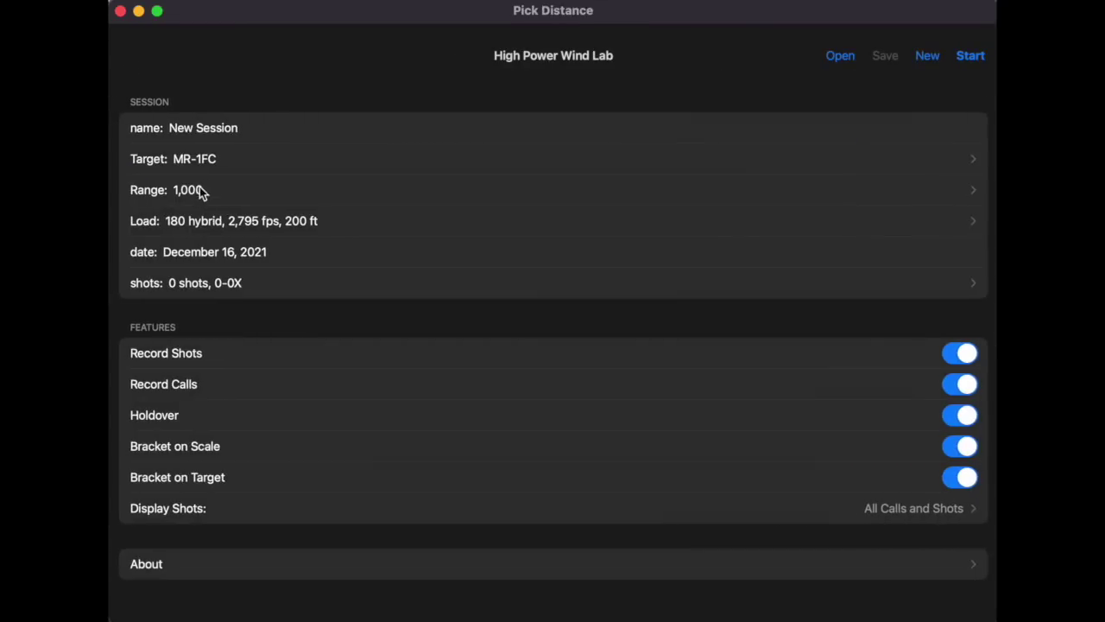
pyautogui.click(199, 191)
pyautogui.click(145, 239)
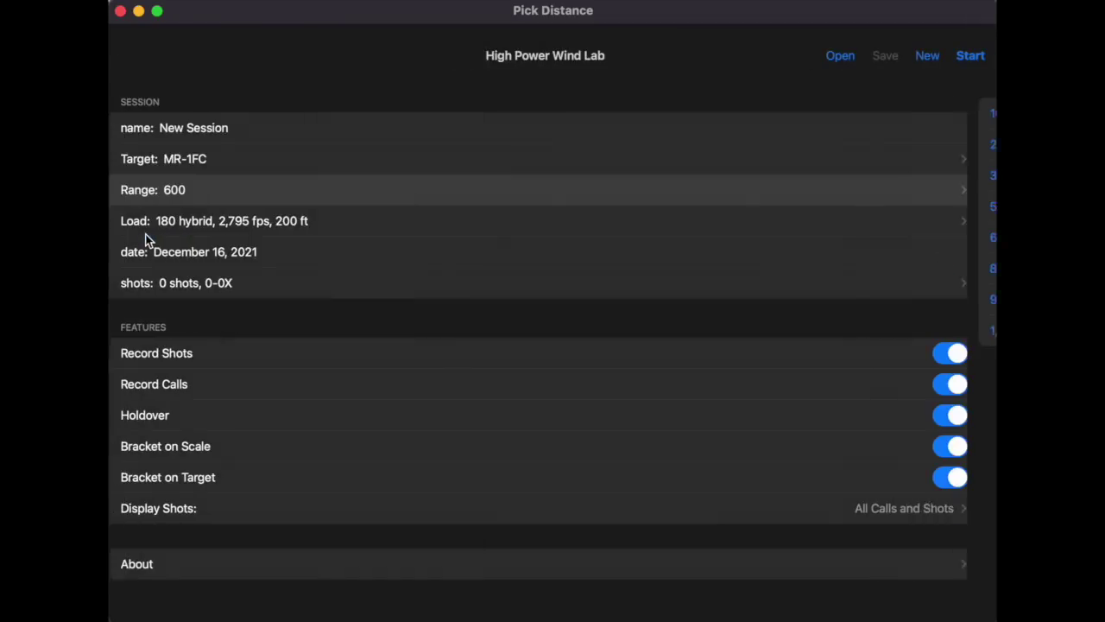
pyautogui.click(224, 163)
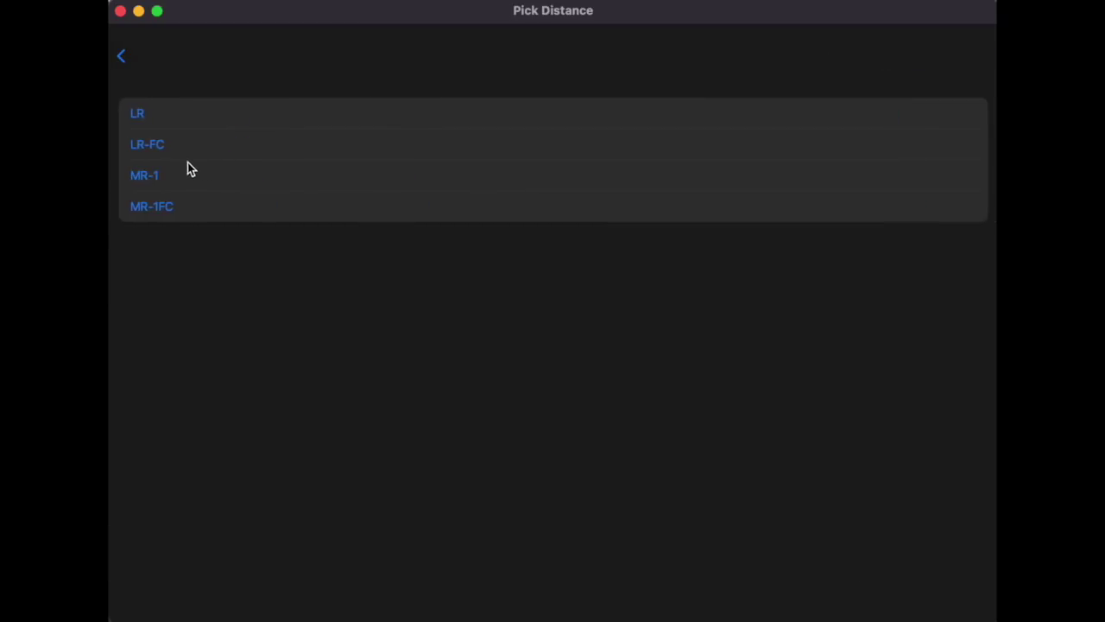
pyautogui.click(182, 213)
# Step: Set the session's target to LR-FC and its range to 1,000
pyautogui.click(209, 164)
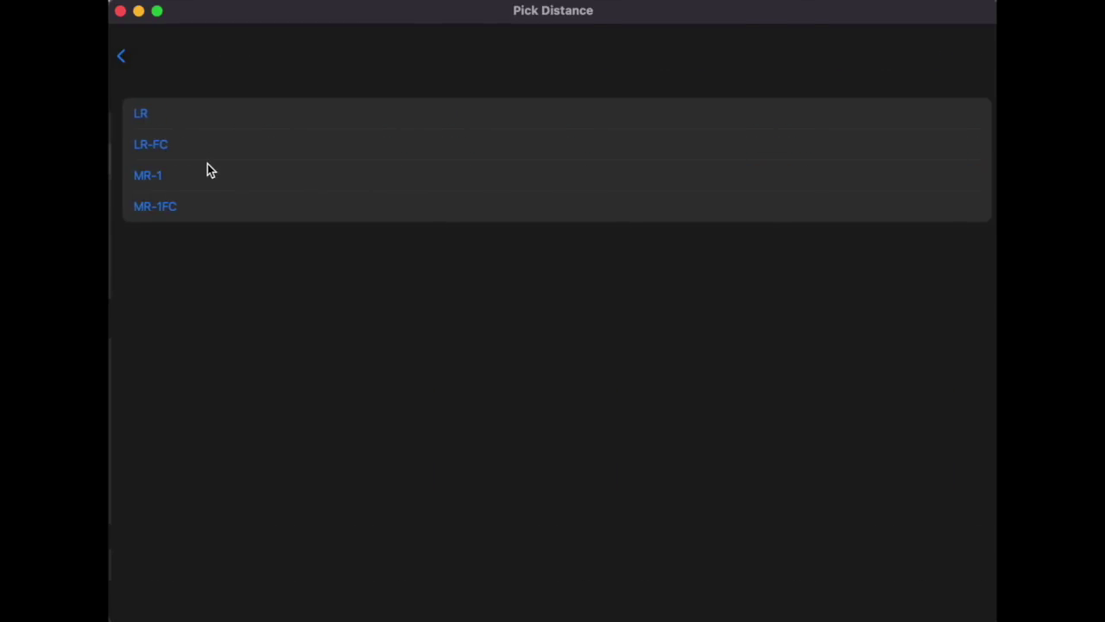
pyautogui.click(190, 152)
pyautogui.click(192, 217)
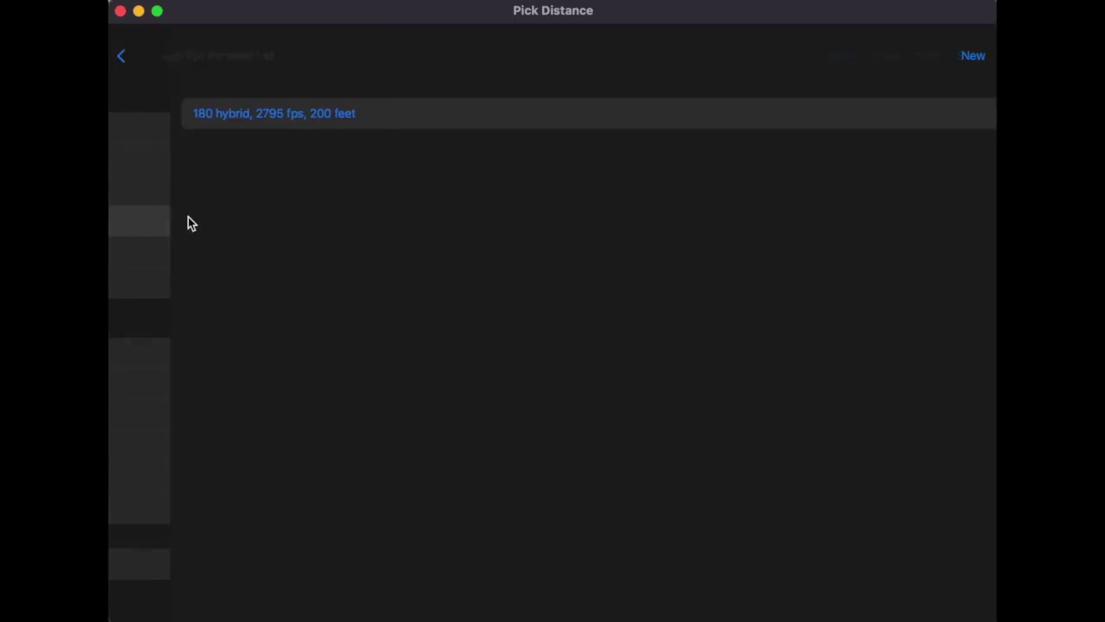
pyautogui.click(122, 57)
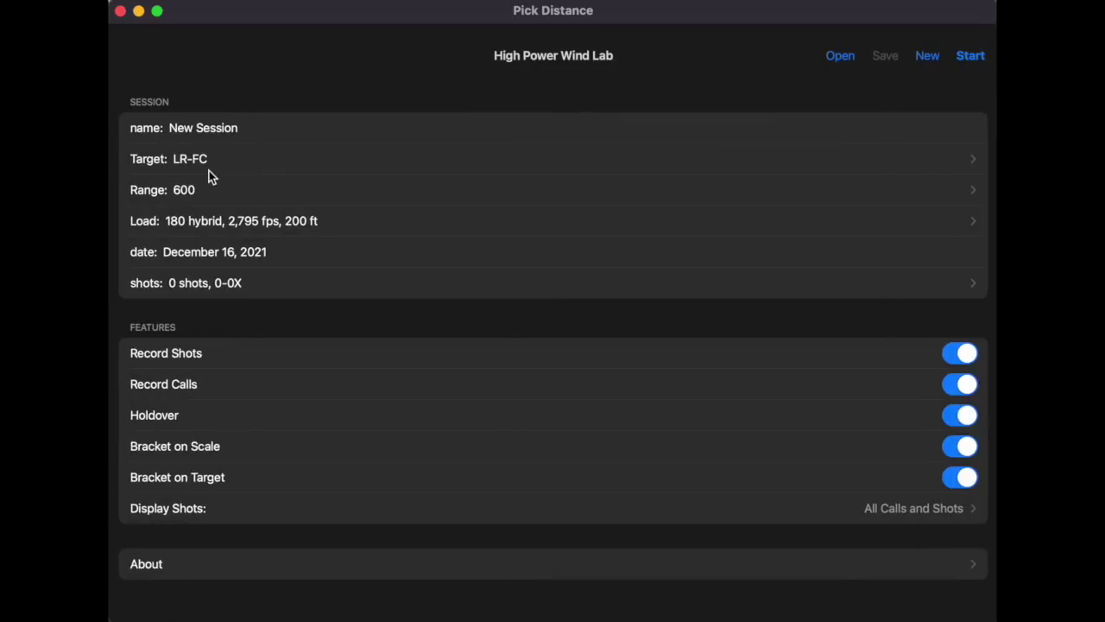
pyautogui.click(215, 189)
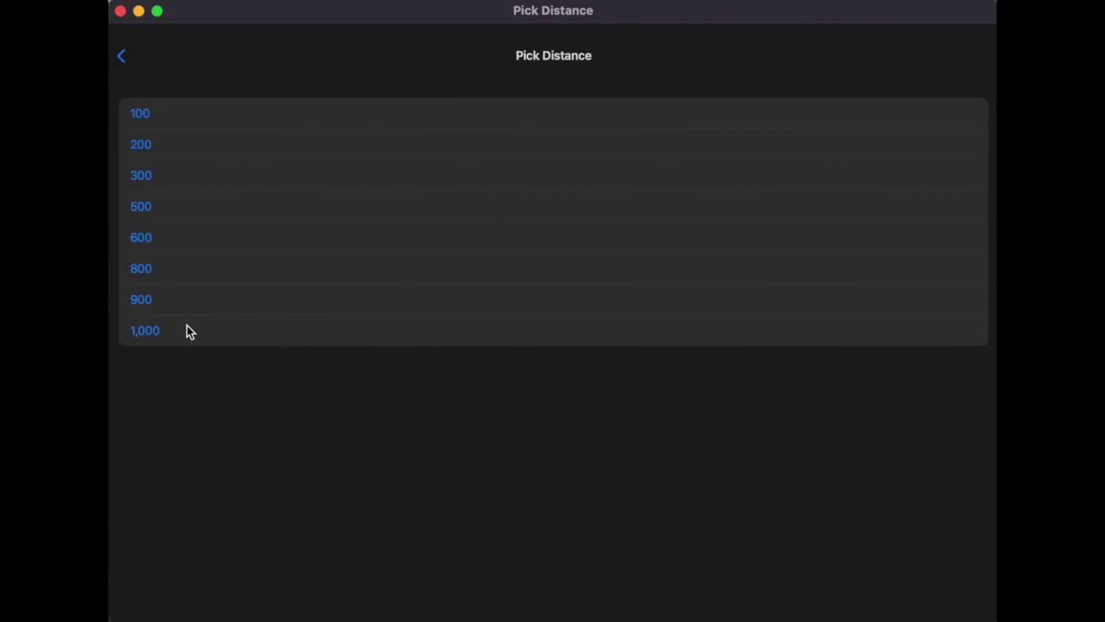
pyautogui.click(190, 328)
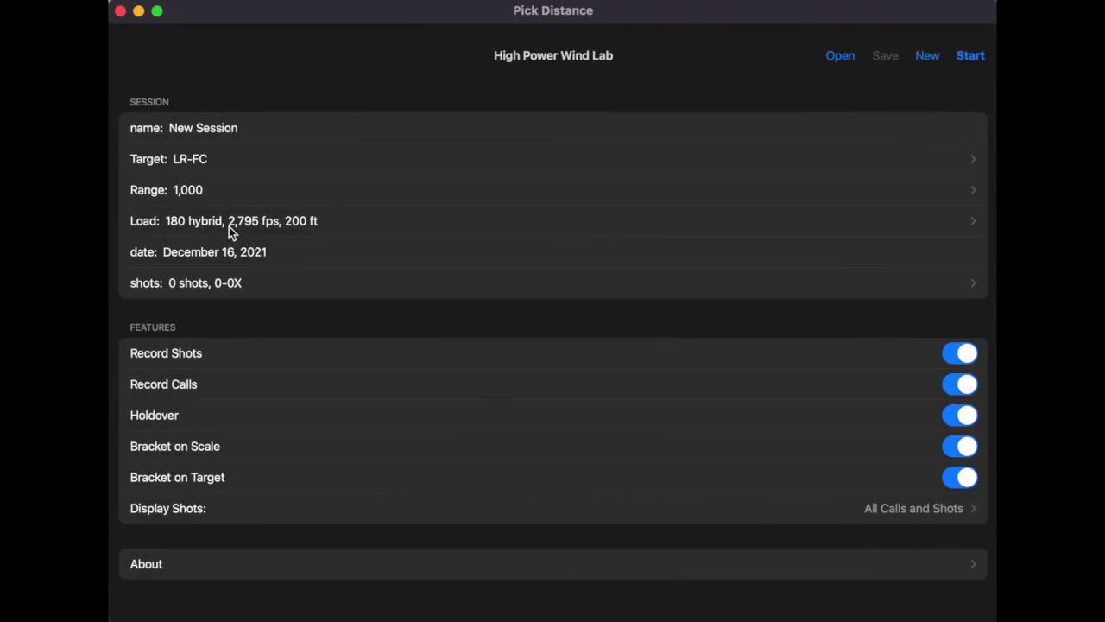
# Step: Open the 180 hybrid load for editing and go through its description fields
pyautogui.click(230, 229)
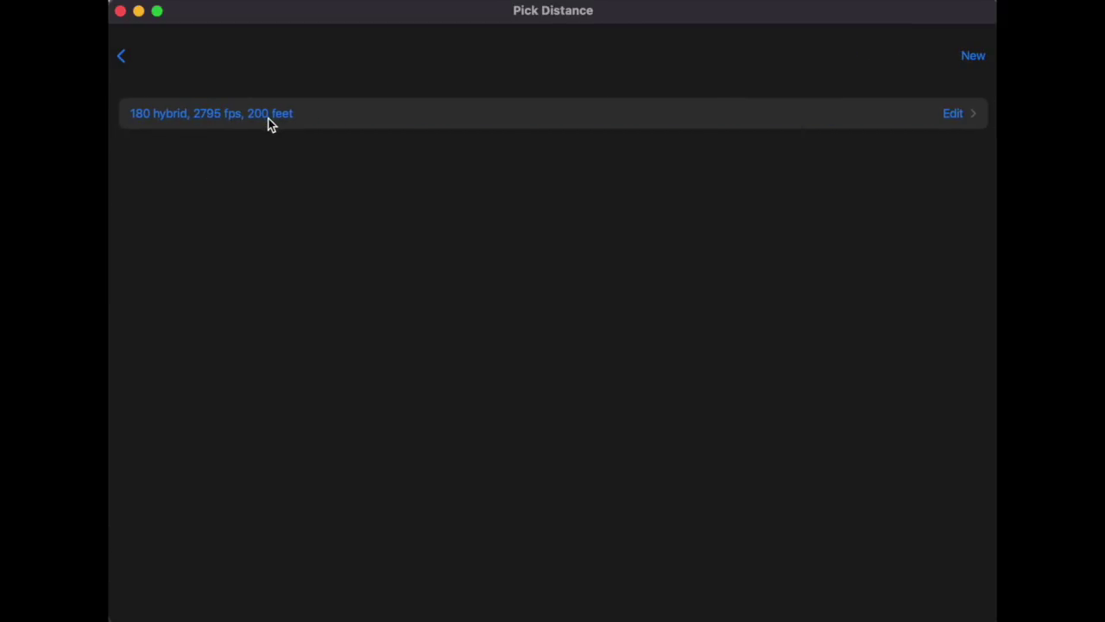
pyautogui.click(952, 120)
pyautogui.click(197, 127)
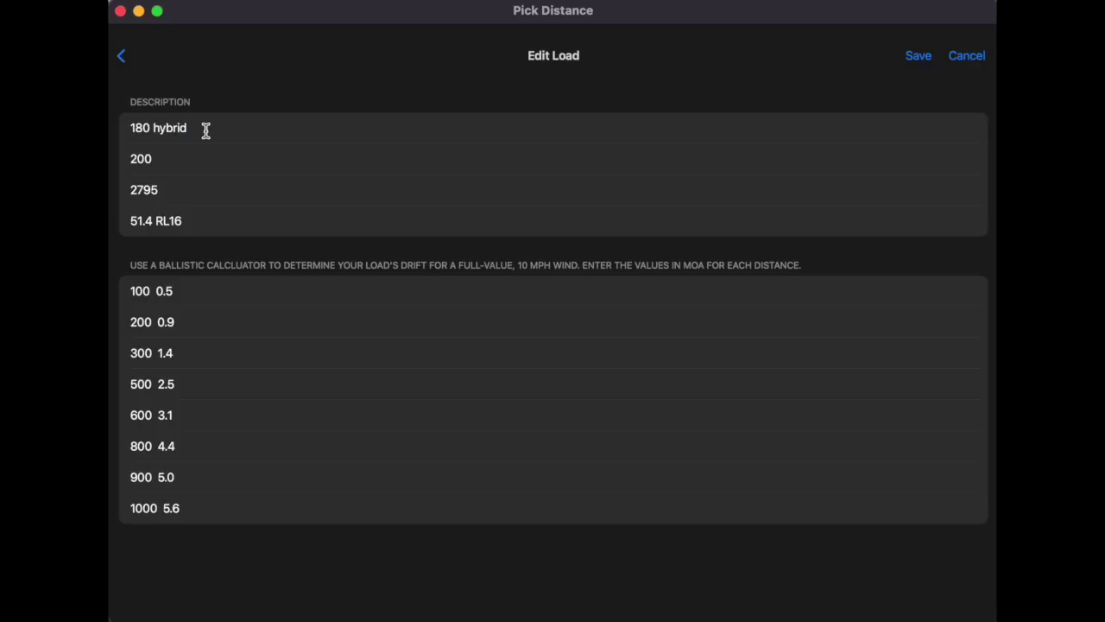
pyautogui.click(157, 158)
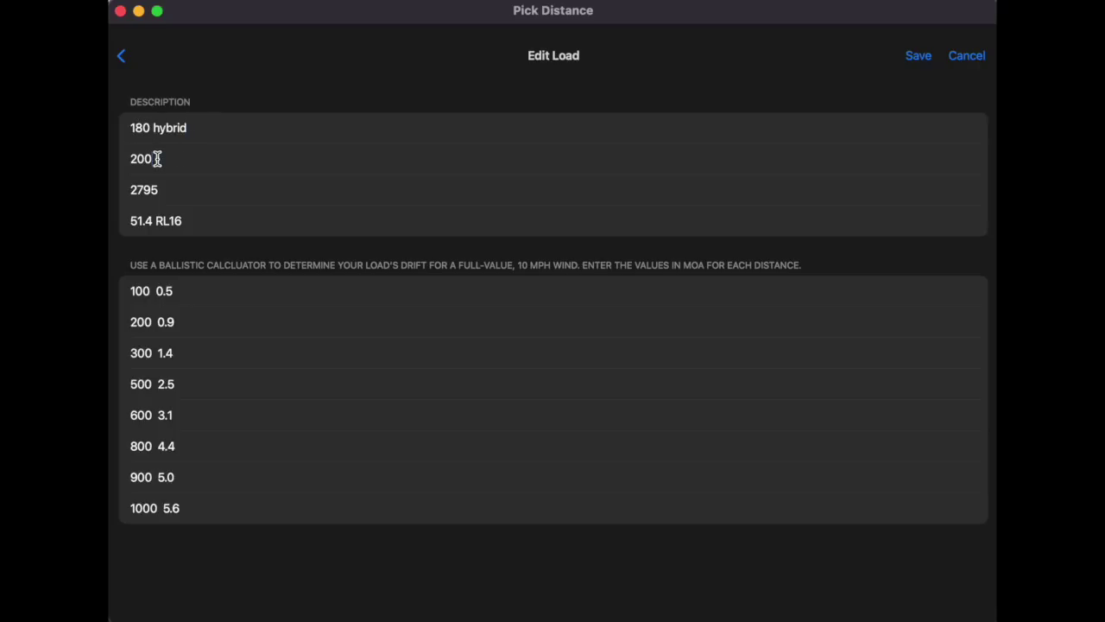
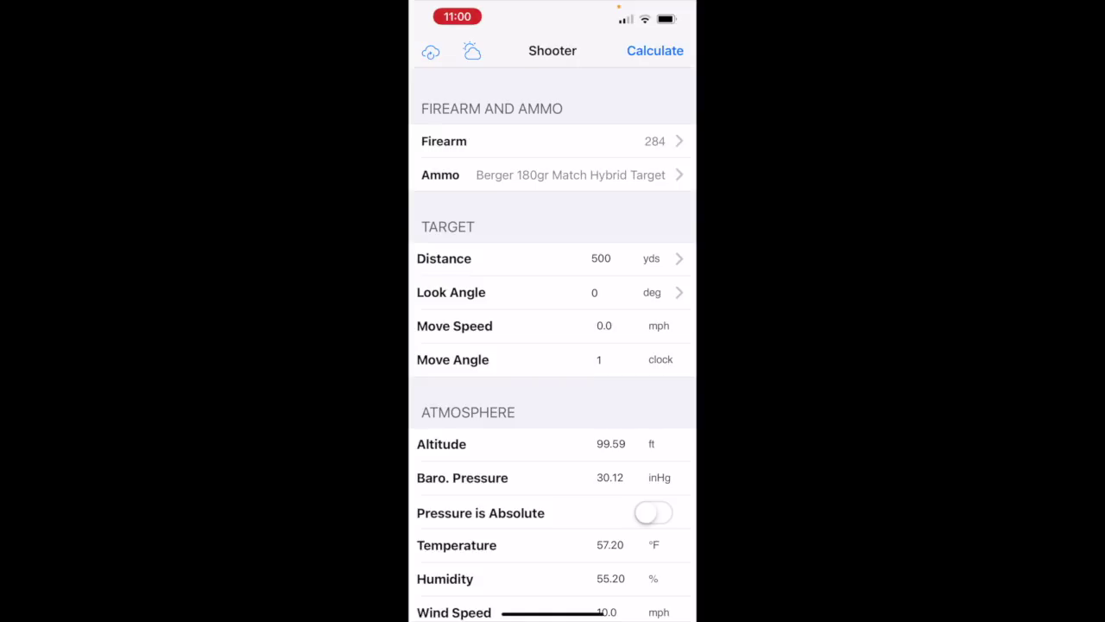
# Step: Switch to the Shooter app and check the selected firearm and ammo
pyautogui.click(552, 141)
pyautogui.click(440, 50)
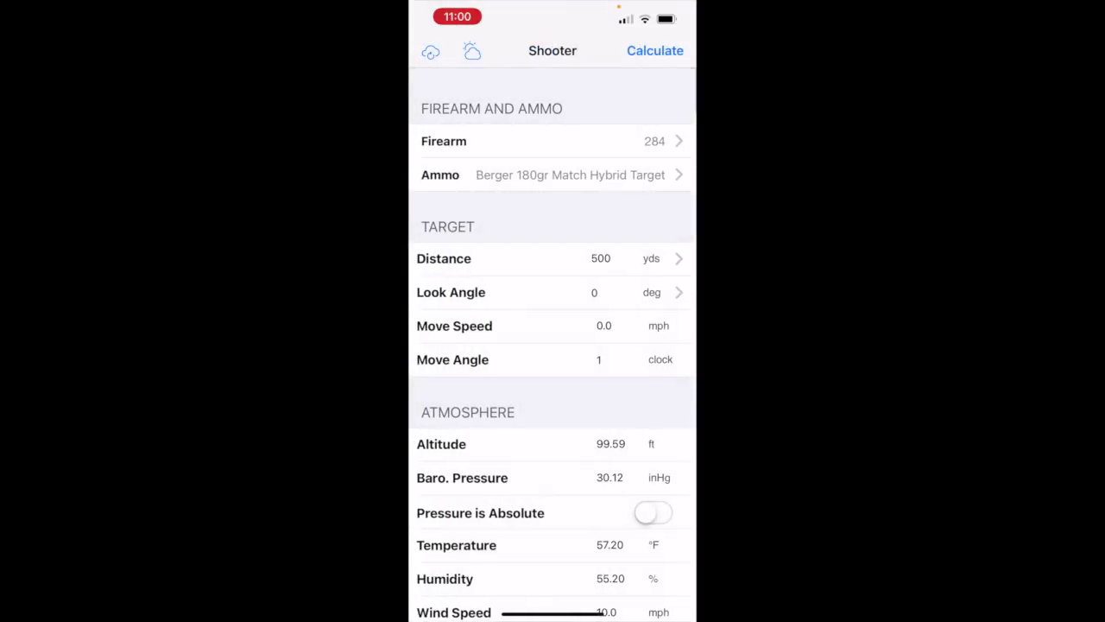
pyautogui.click(553, 175)
pyautogui.click(570, 90)
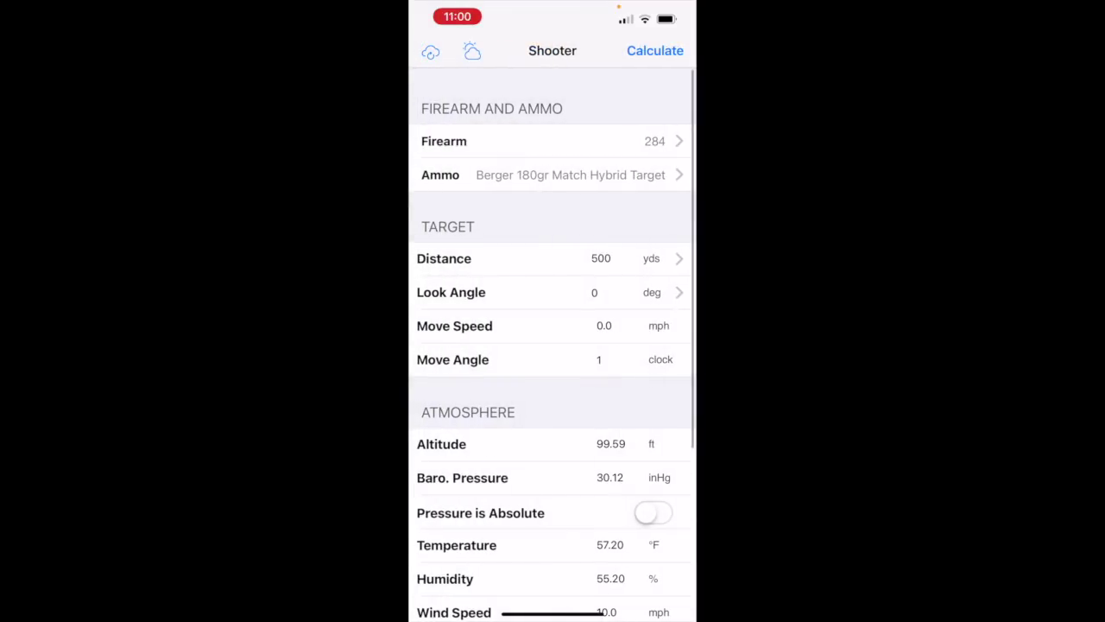
# Step: Confirm a wind angle of 9 clock and calculate the ballistic solution
pyautogui.scroll(-5, 552, 345)
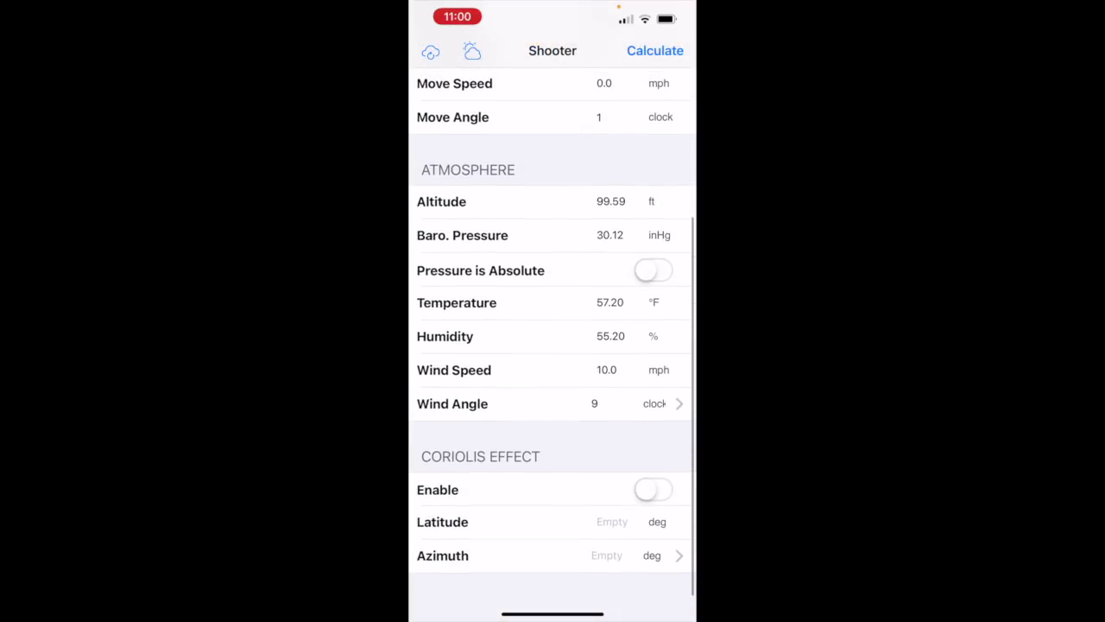
pyautogui.click(552, 403)
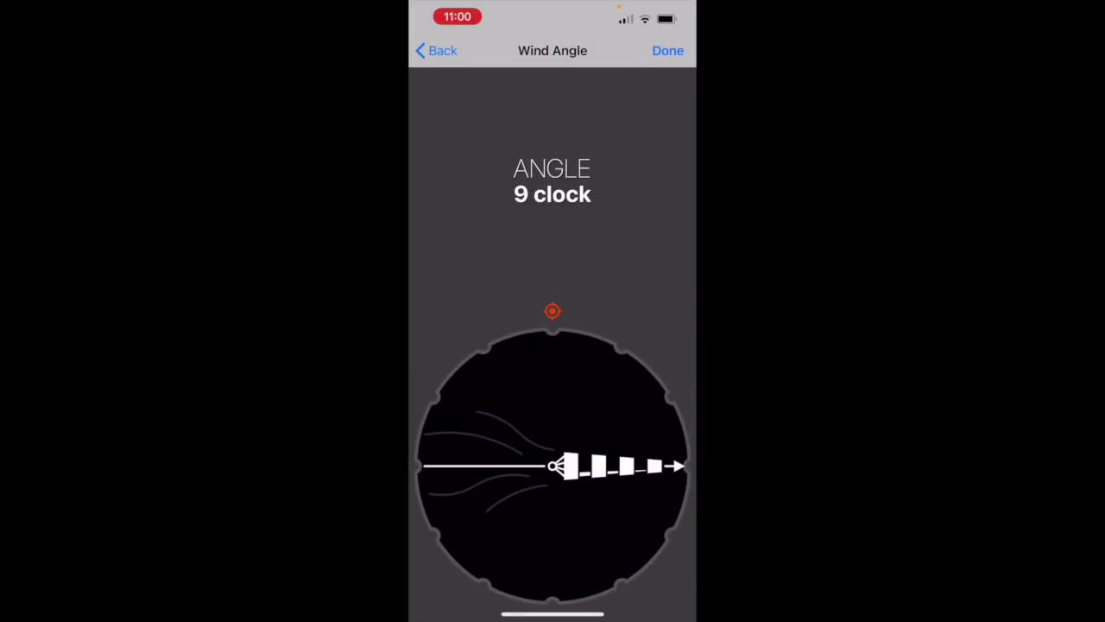
pyautogui.click(668, 50)
pyautogui.click(654, 50)
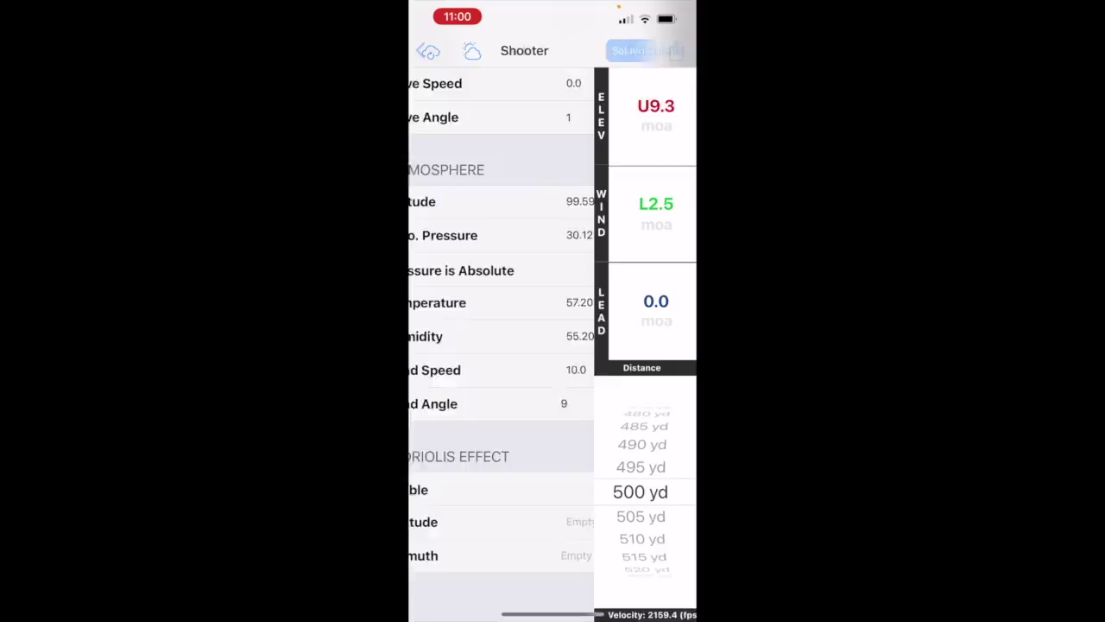
pyautogui.scroll(-2, 648, 491)
pyautogui.scroll(3, 647, 491)
pyautogui.scroll(-4, 648, 492)
pyautogui.scroll(4, 648, 491)
pyautogui.scroll(-1, 648, 491)
pyautogui.scroll(-1, 647, 491)
pyautogui.scroll(1, 648, 491)
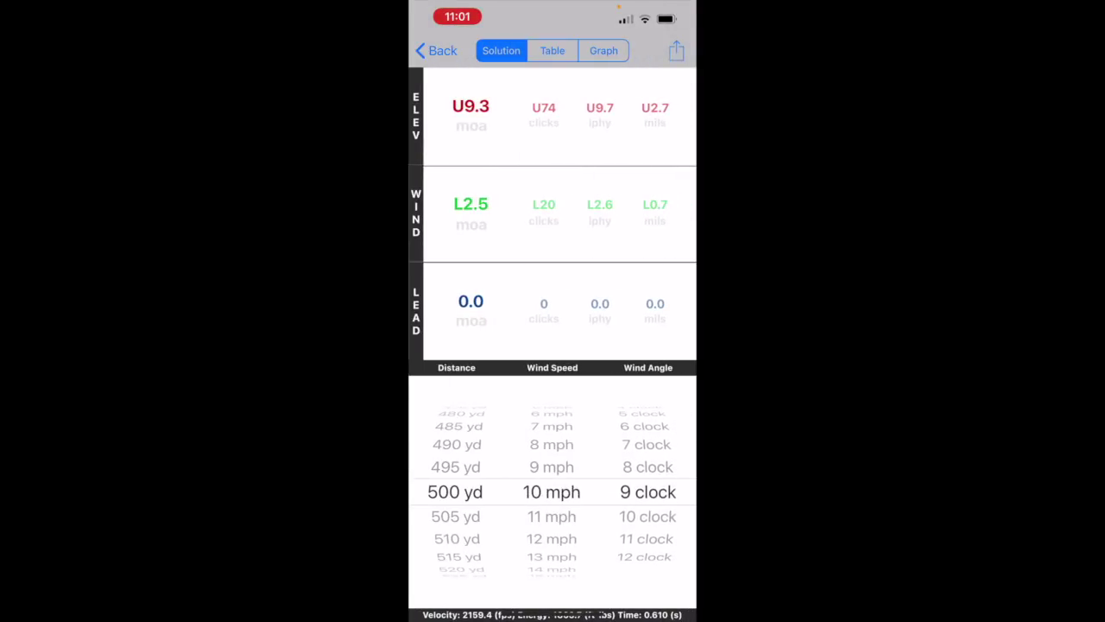
pyautogui.scroll(-1, 552, 491)
pyautogui.scroll(1, 552, 492)
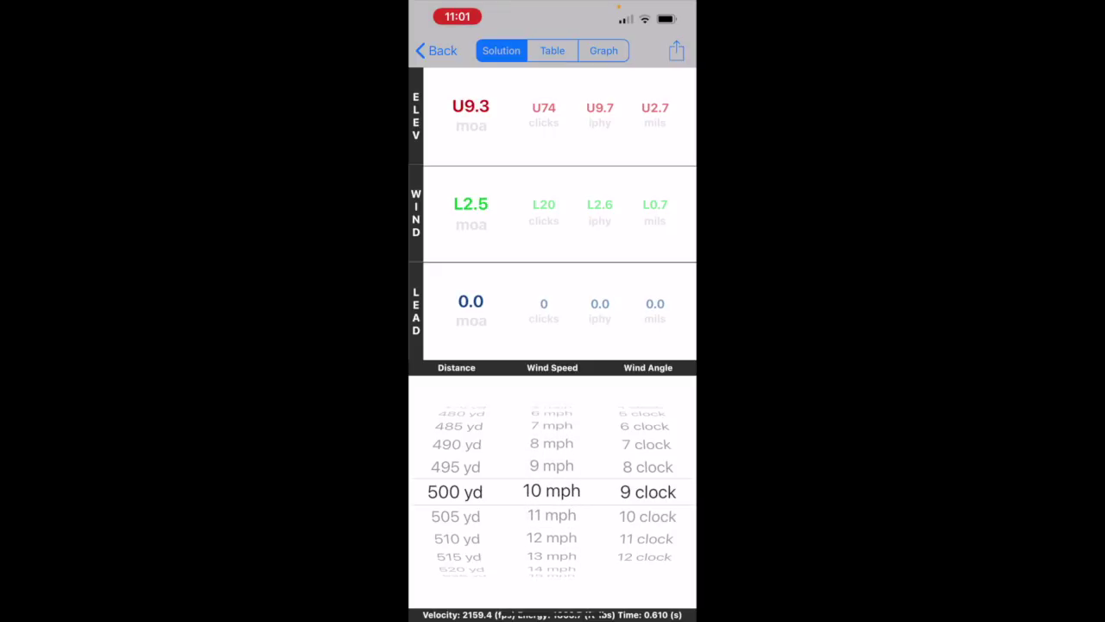
# Step: Read the solution's wind drift in MOA at 1000, 900 and 800 yd, and continue toward shorter distances
pyautogui.scroll(-15, 455, 491)
pyautogui.scroll(-10, 456, 491)
pyautogui.scroll(1, 455, 491)
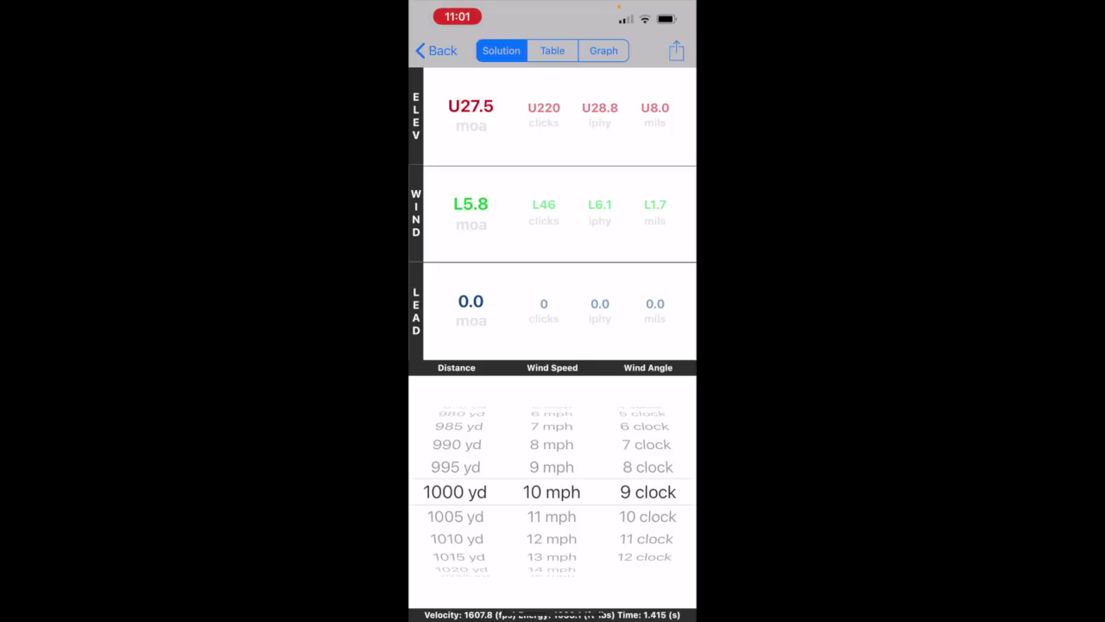
pyautogui.scroll(12, 455, 491)
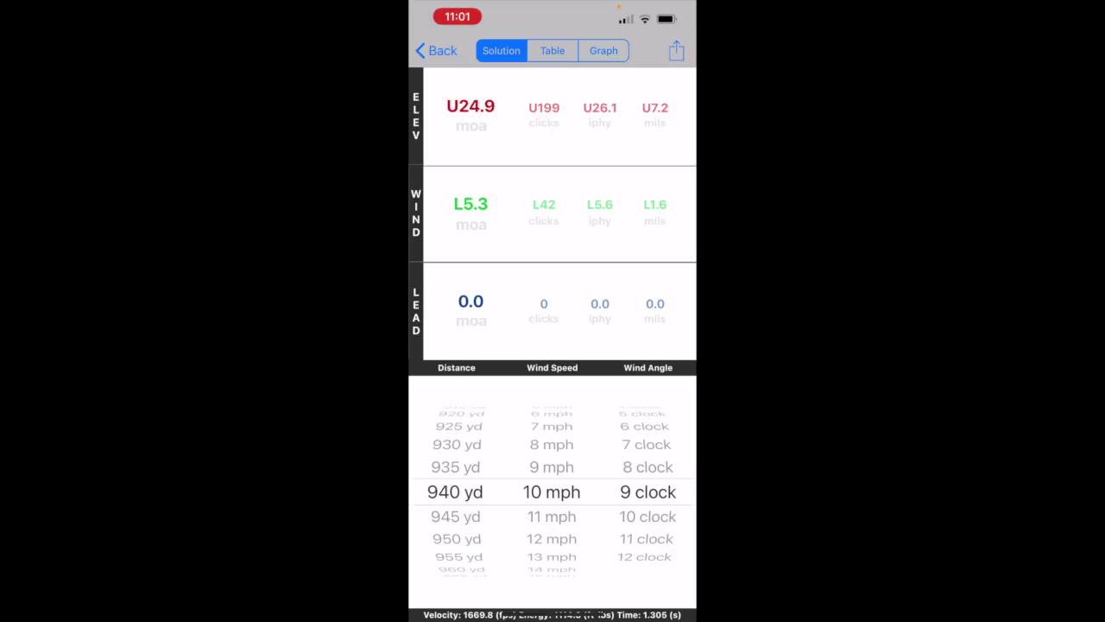
pyautogui.scroll(8, 455, 492)
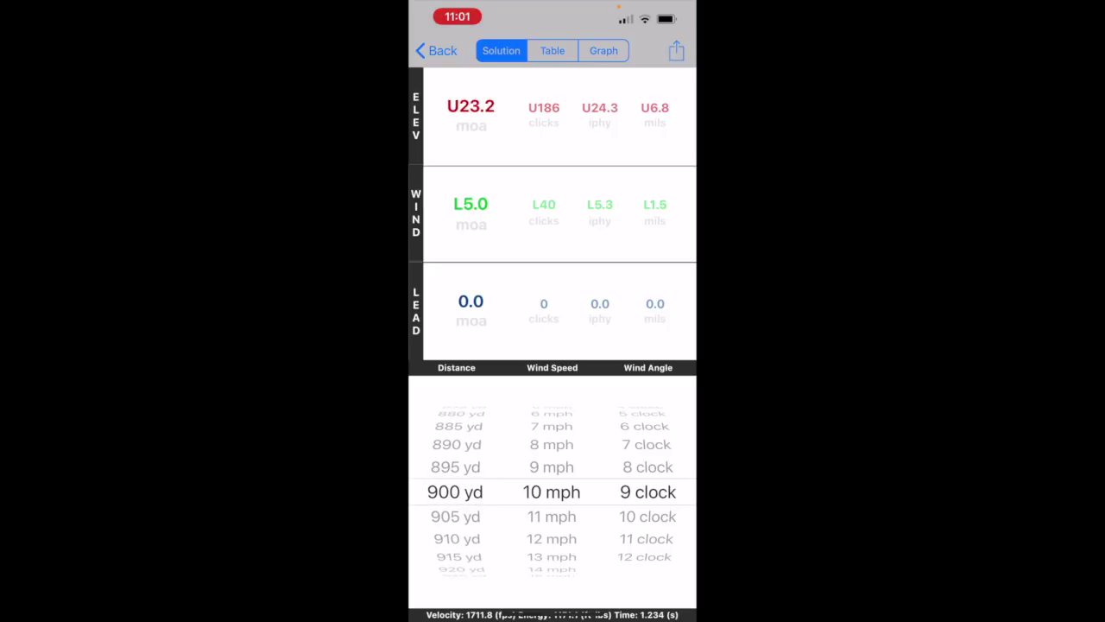
pyautogui.scroll(12, 455, 493)
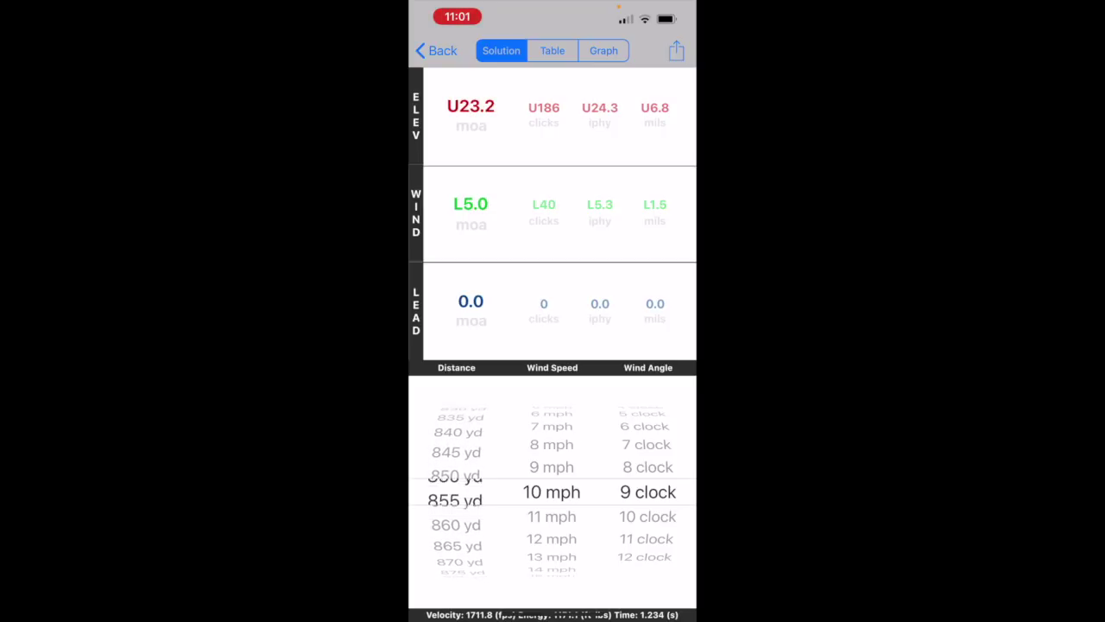
pyautogui.scroll(8, 455, 493)
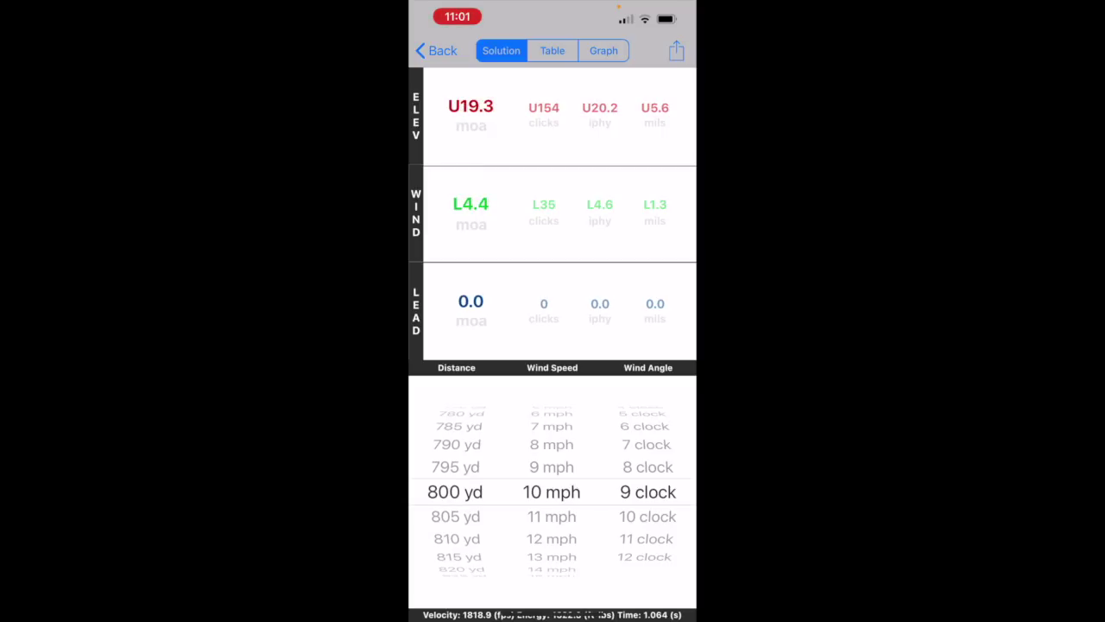
pyautogui.scroll(20, 455, 492)
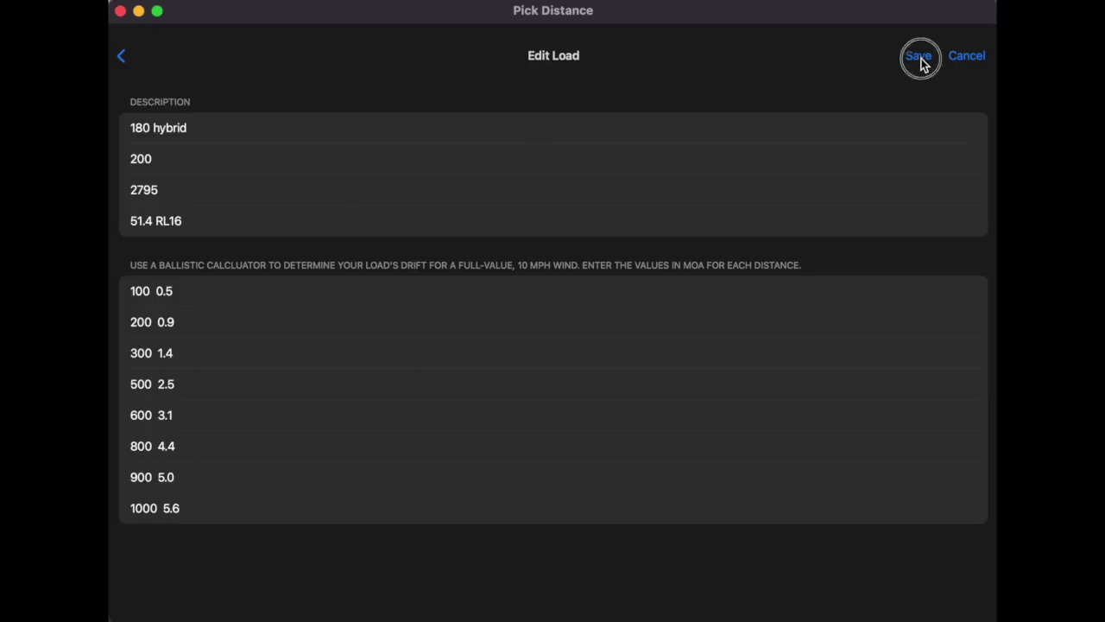
# Step: Switch back to High Power Wind Lab, save the edited load, and choose the 180 hybrid load for the session
pyautogui.click(918, 57)
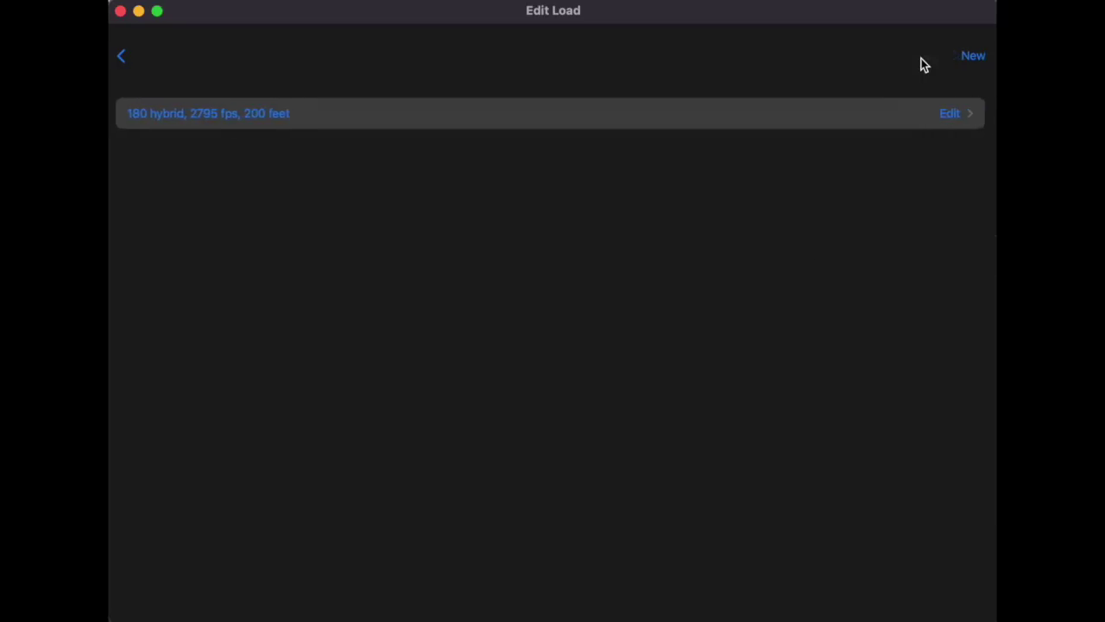
pyautogui.click(240, 116)
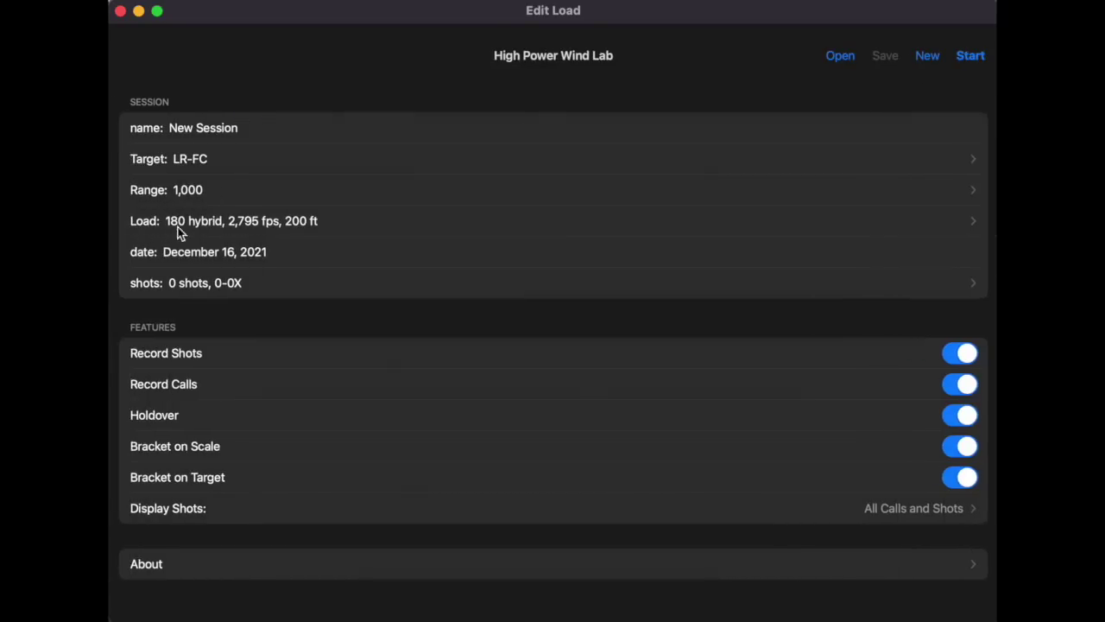
# Step: Reopen the 180 hybrid load's editor from the session's load list
pyautogui.click(331, 226)
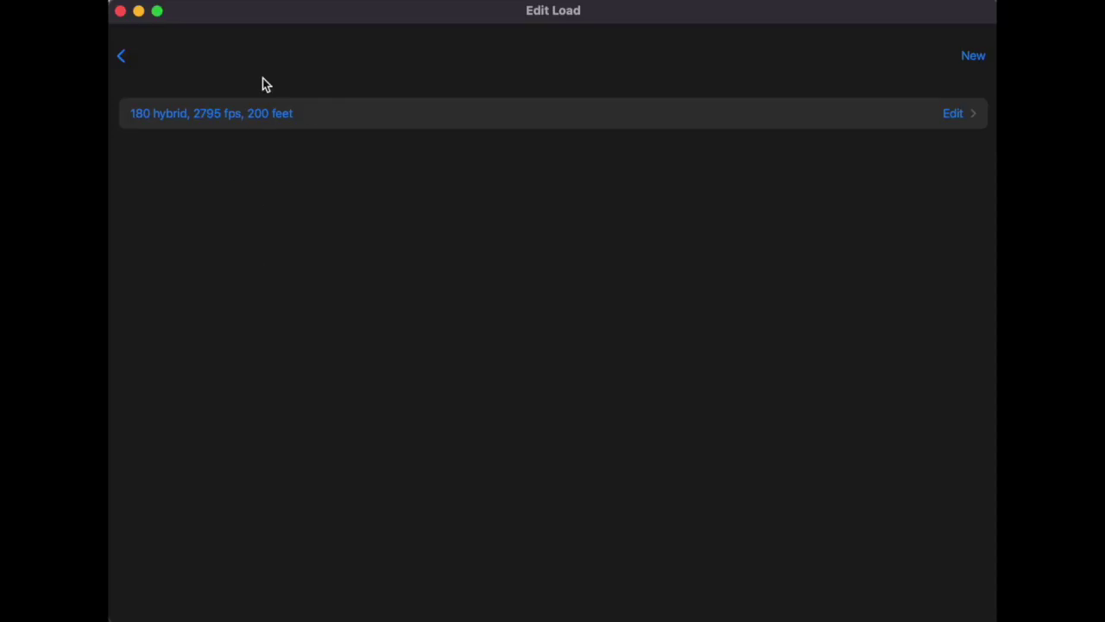
pyautogui.click(950, 118)
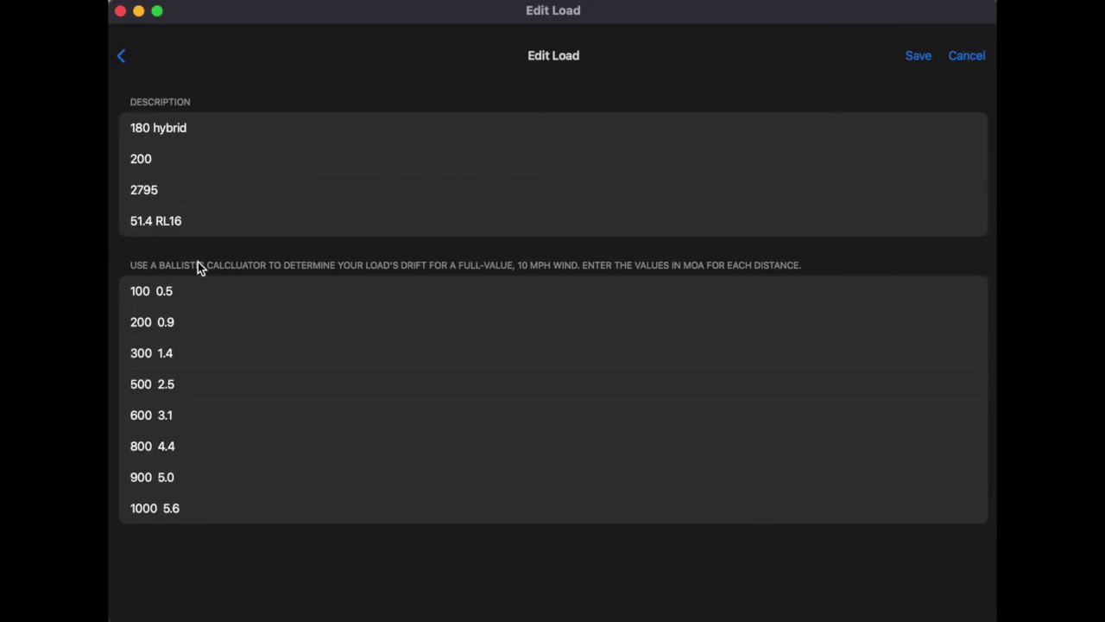
# Step: Prefix the 180 hybrid load's 51.4 RL16 note with .284 and save the load
pyautogui.write('.284')
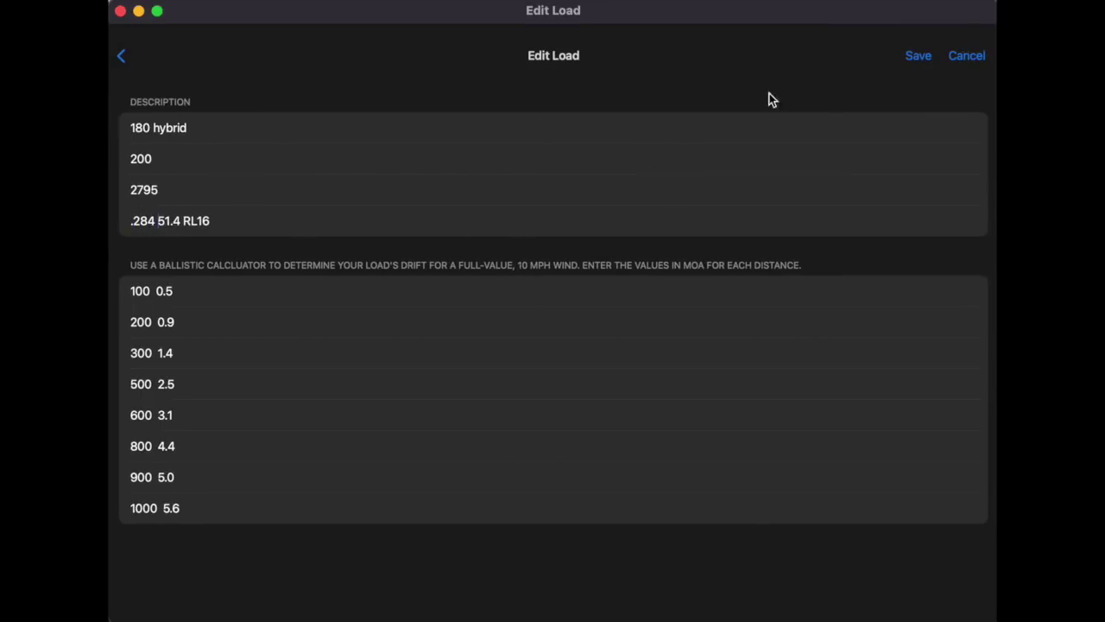
pyautogui.click(918, 54)
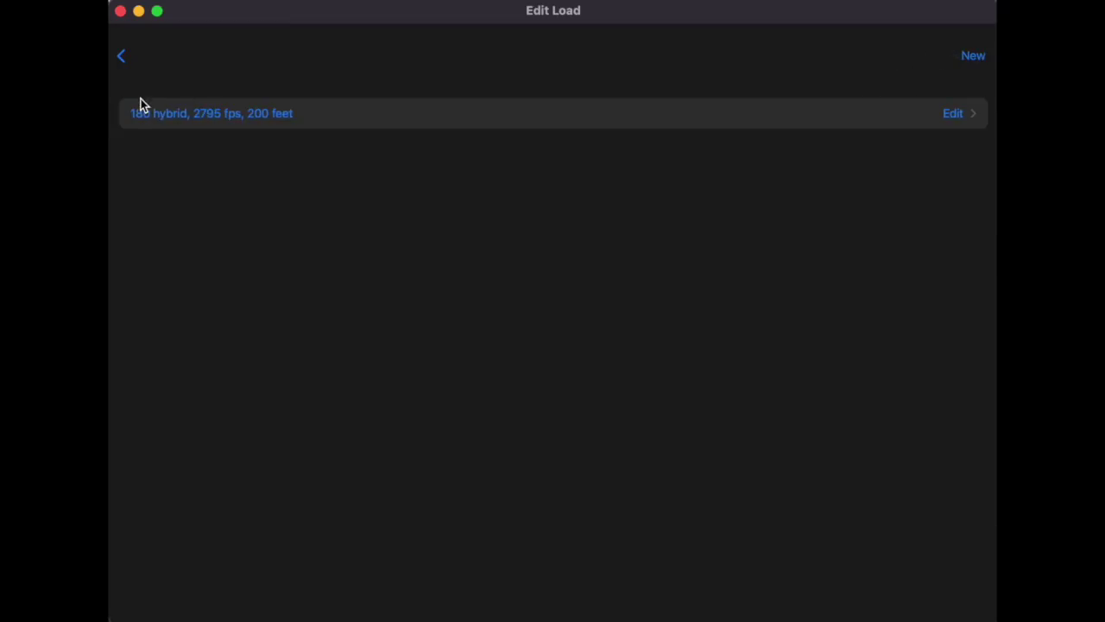
# Step: Remove the .284 prefix from the load's note, save it, and choose the 180 hybrid load for the session
pyautogui.click(356, 113)
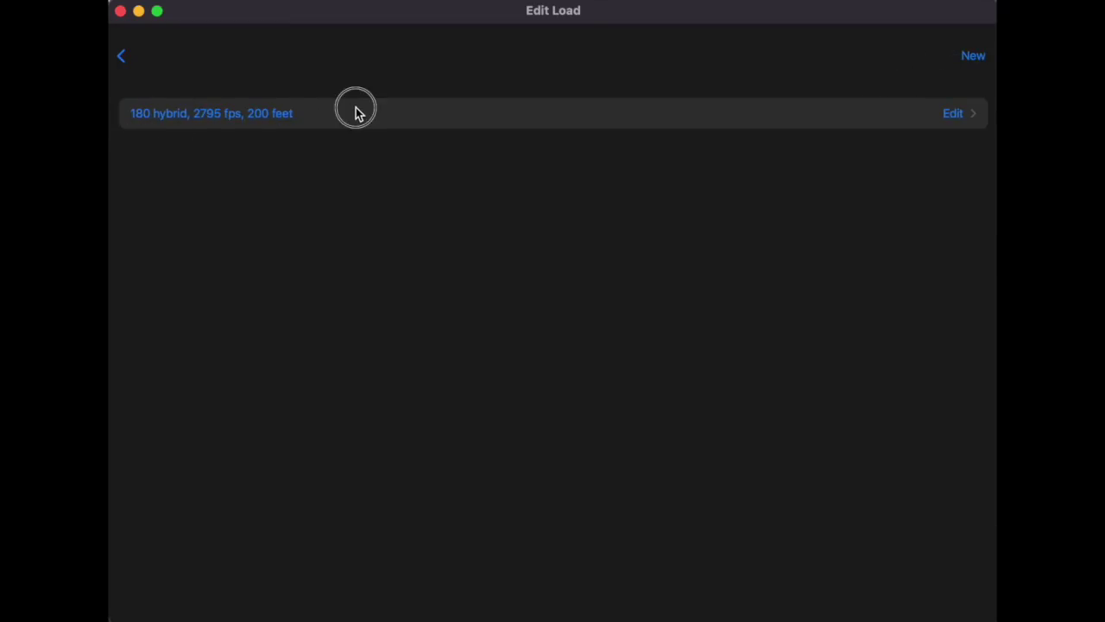
pyautogui.click(157, 221)
pyautogui.press('BackSpace')
pyautogui.press('BackSpace')
pyautogui.press('BackSpace')
pyautogui.press('BackSpace')
pyautogui.press('BackSpace')
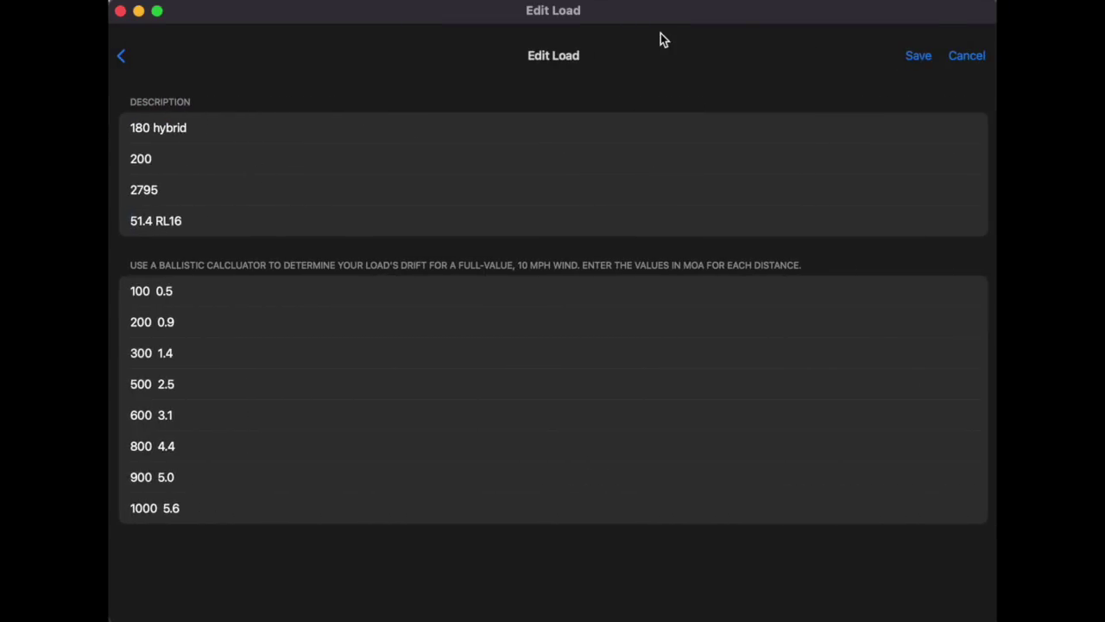
pyautogui.click(913, 56)
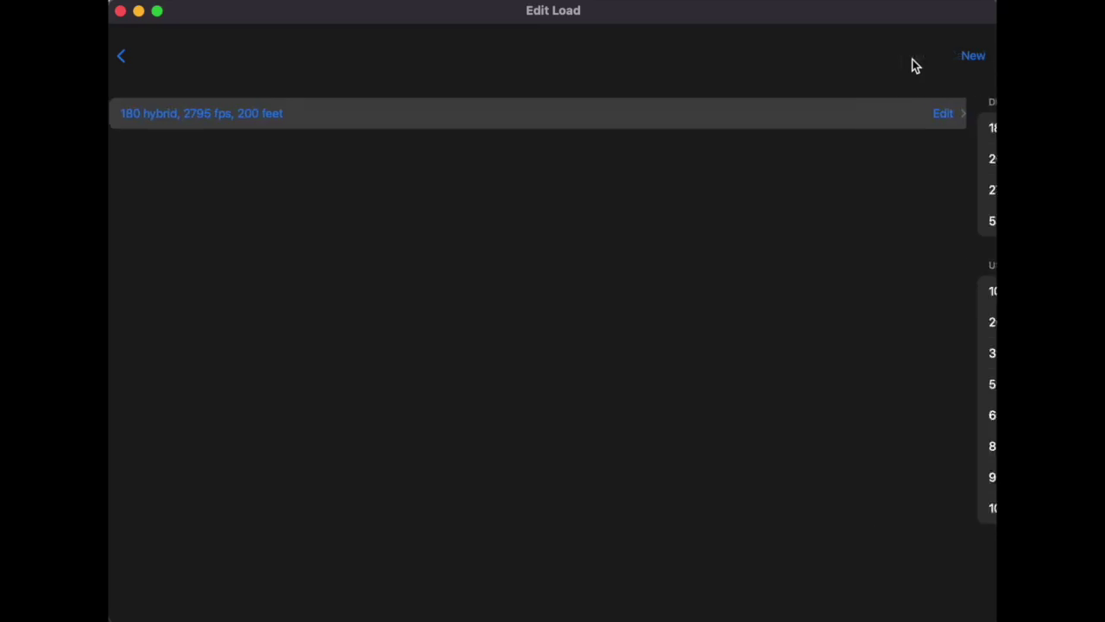
pyautogui.click(180, 116)
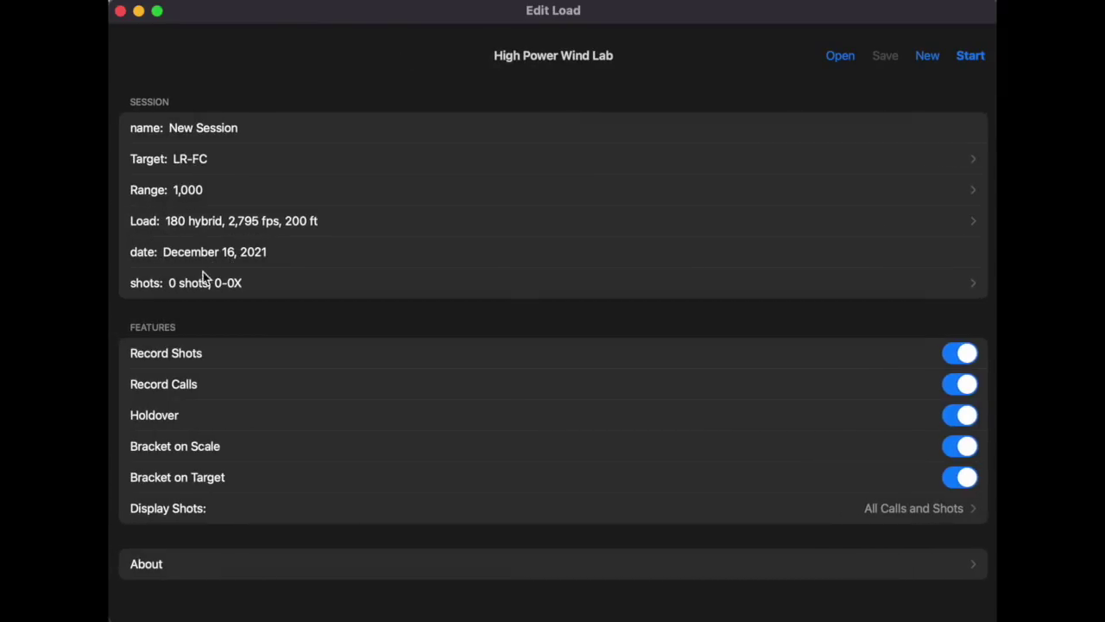
# Step: View the session's shots list and the app's About information, returning to the session setup
pyautogui.click(266, 290)
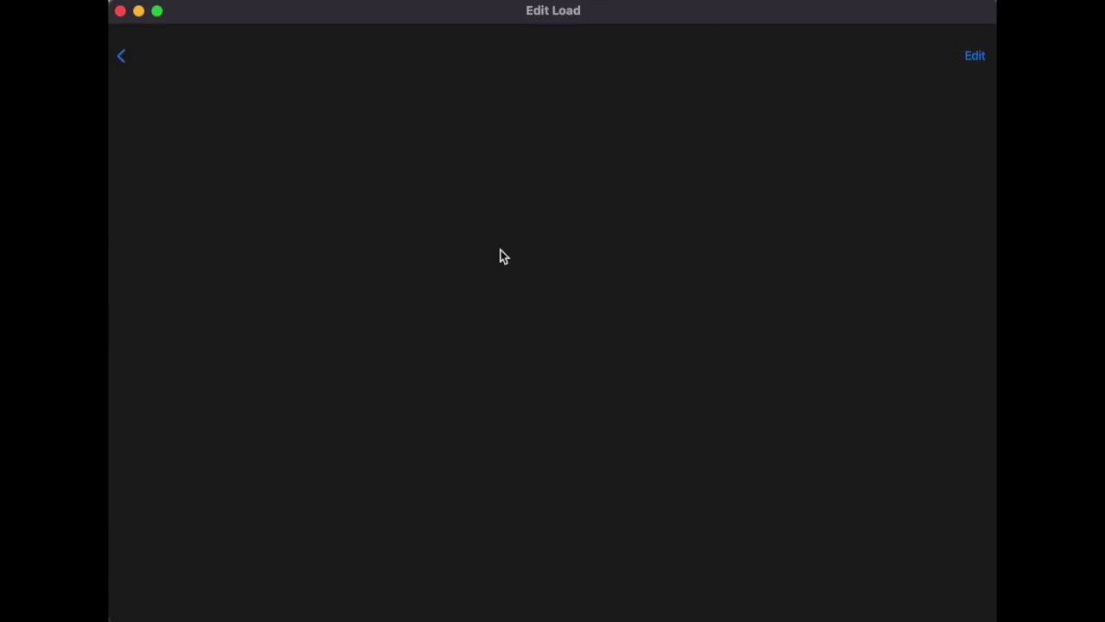
pyautogui.click(122, 57)
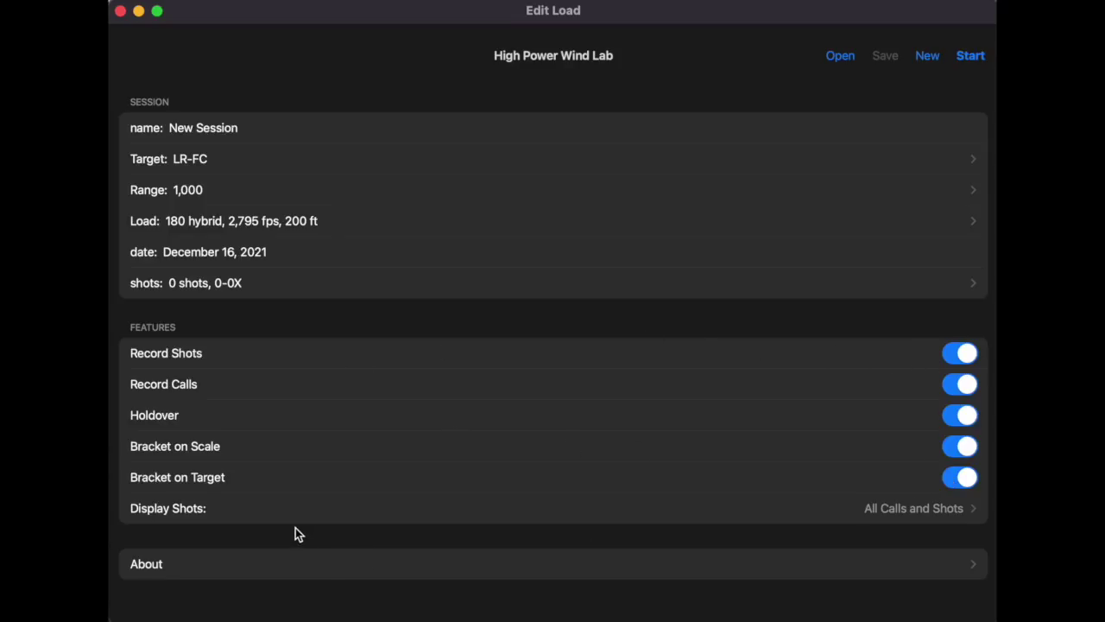
pyautogui.click(280, 566)
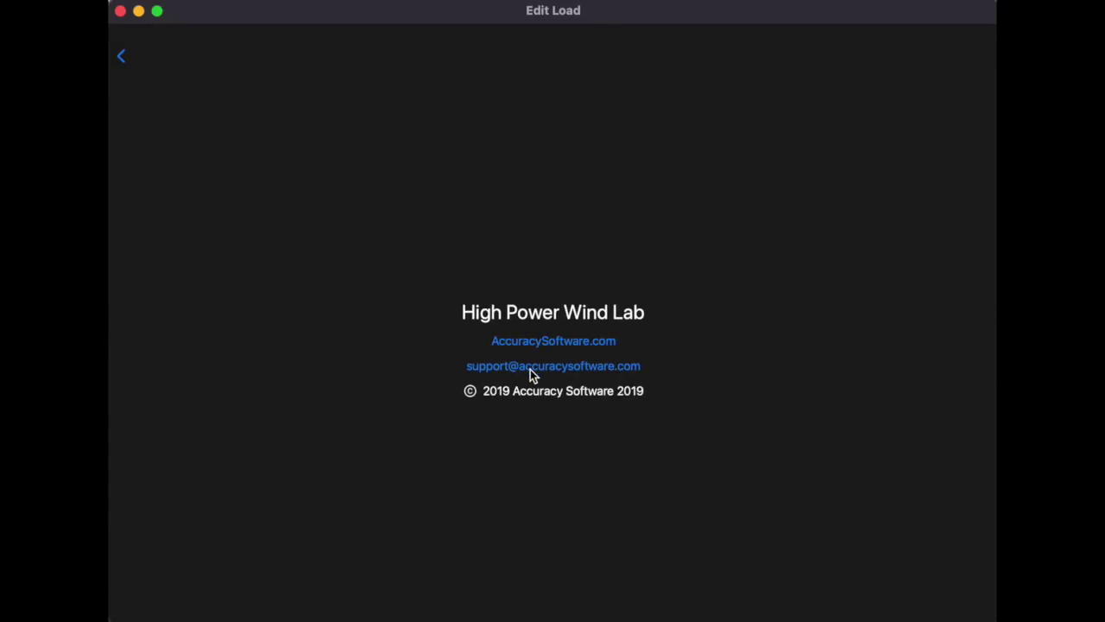
pyautogui.click(121, 59)
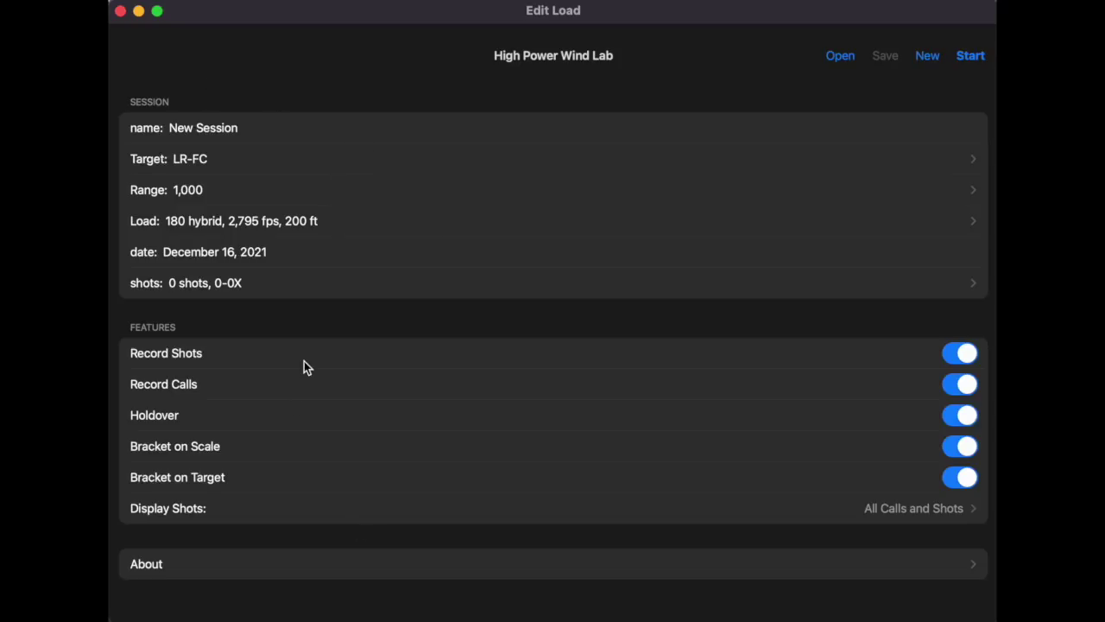
# Step: Start the session and swing the wind arrow to about 129, 151 and 127 degrees, returning it to about 89
pyautogui.click(970, 57)
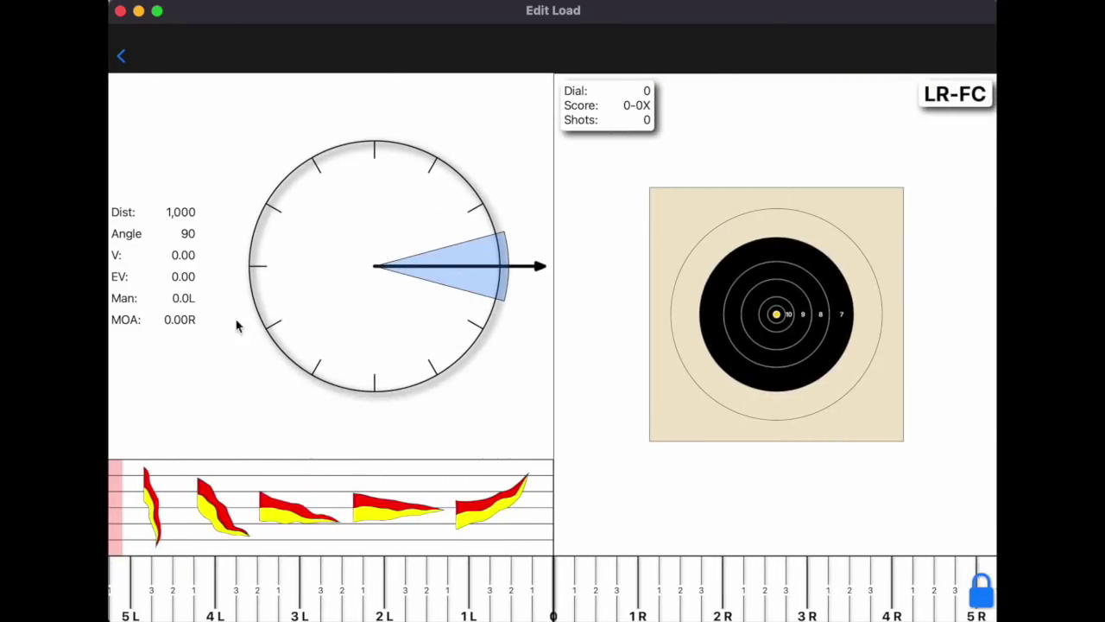
pyautogui.moveTo(510, 268); pyautogui.dragTo(472, 193)
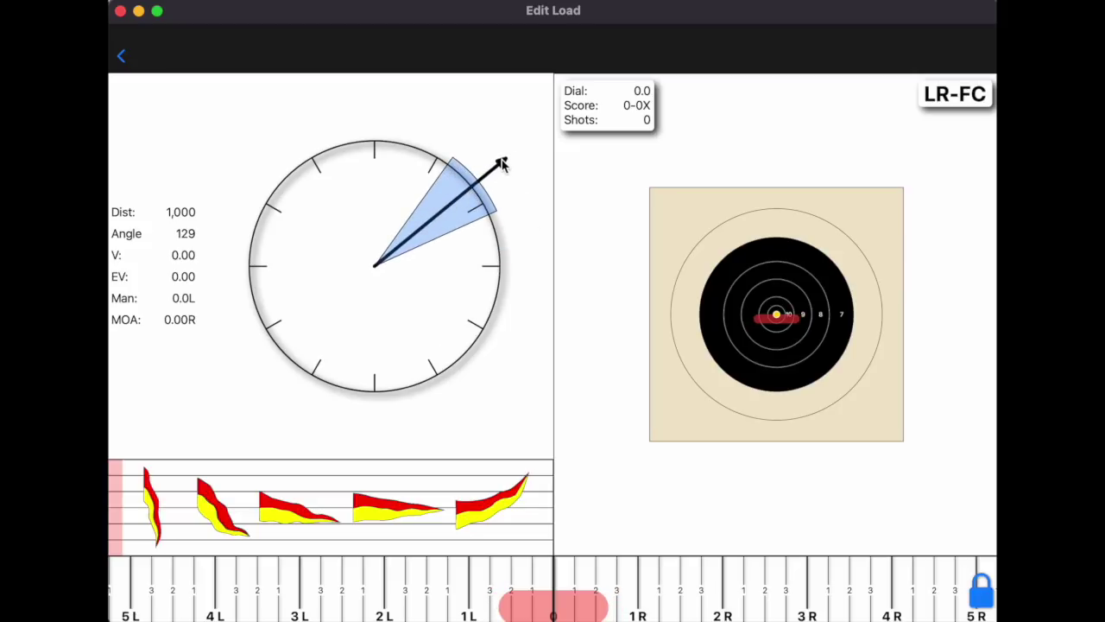
pyautogui.moveTo(502, 159); pyautogui.dragTo(452, 128)
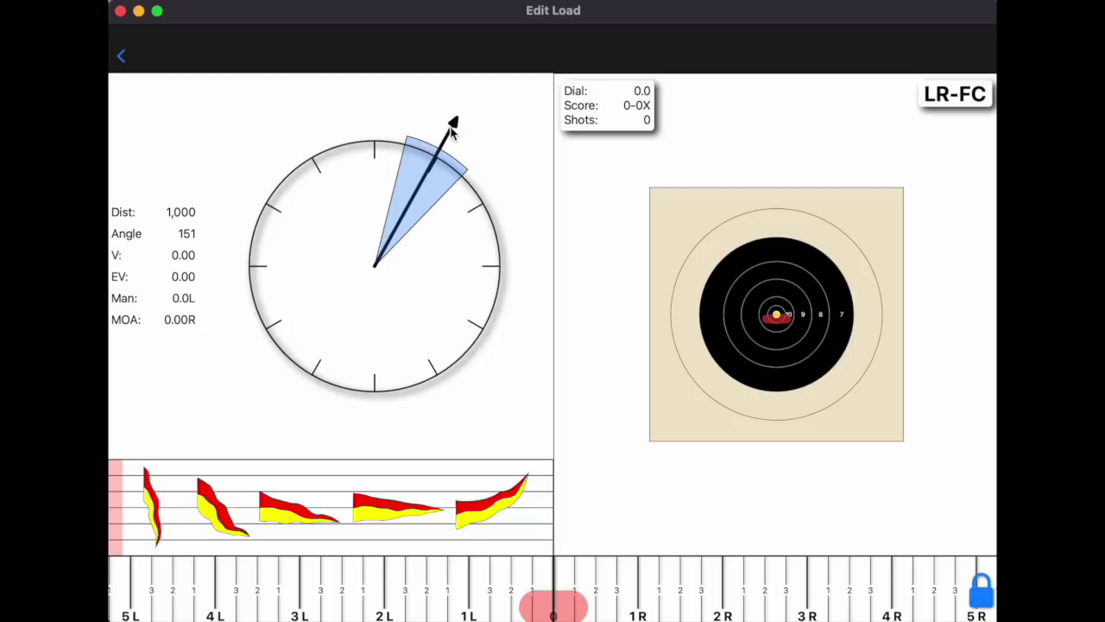
pyautogui.moveTo(451, 128); pyautogui.dragTo(522, 269)
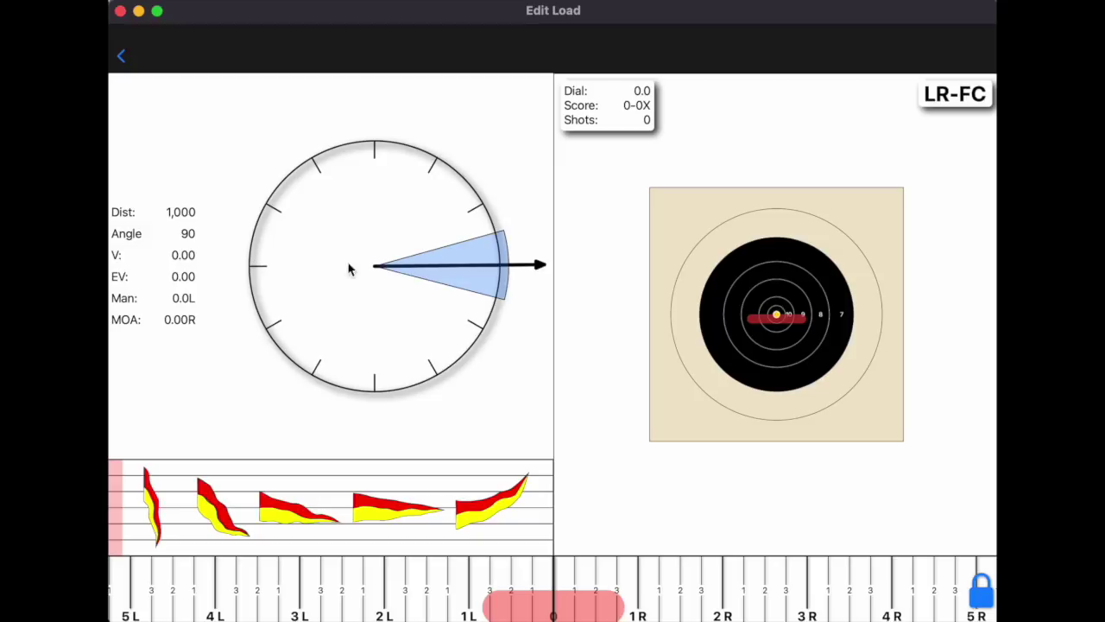
pyautogui.moveTo(500, 273); pyautogui.dragTo(481, 192)
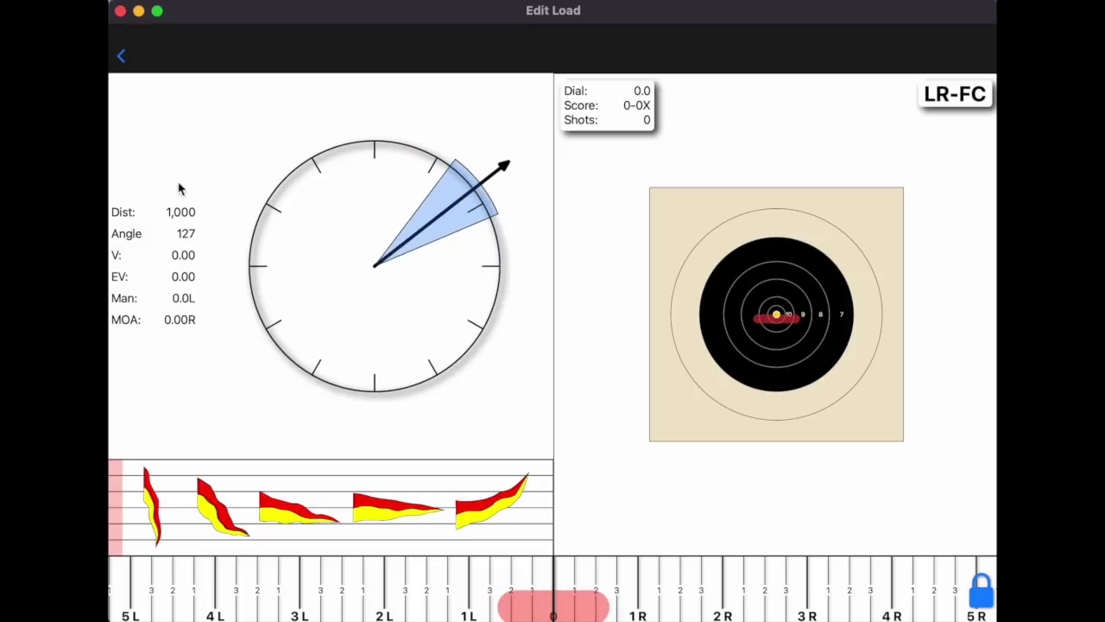
pyautogui.moveTo(475, 180); pyautogui.dragTo(508, 272)
# Step: Raise the wind velocity to about 10, lower it to 8.72, and bring it back to 10.03
pyautogui.moveTo(119, 484); pyautogui.dragTo(306, 476)
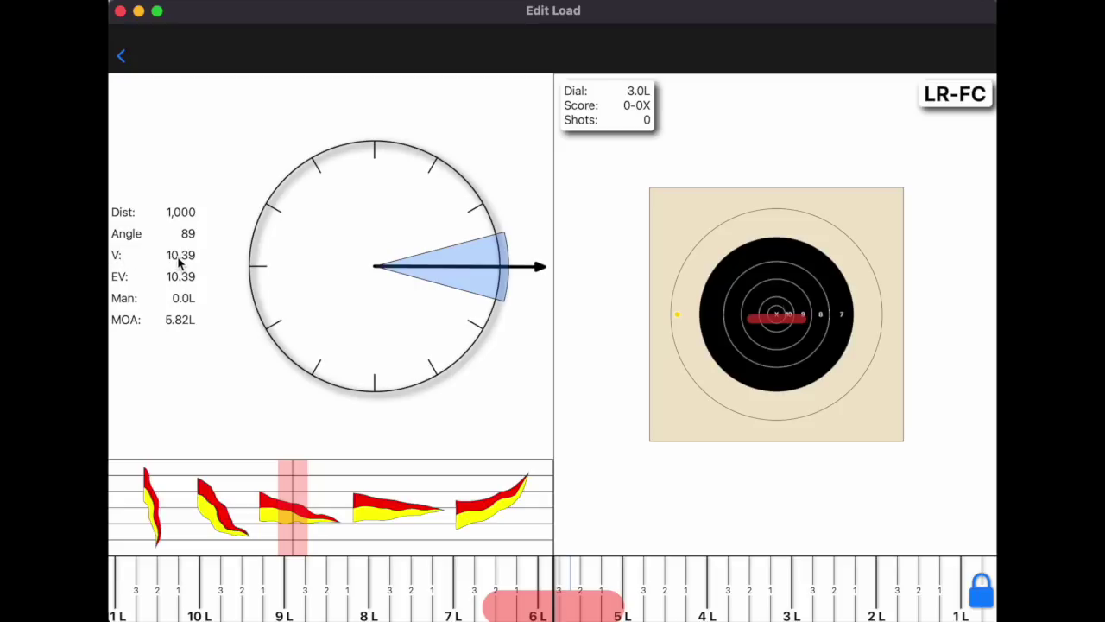
pyautogui.moveTo(295, 480)
pyautogui.mouseDown()
pyautogui.moveTo(219, 476)
pyautogui.moveTo(290, 480)
pyautogui.mouseUp()
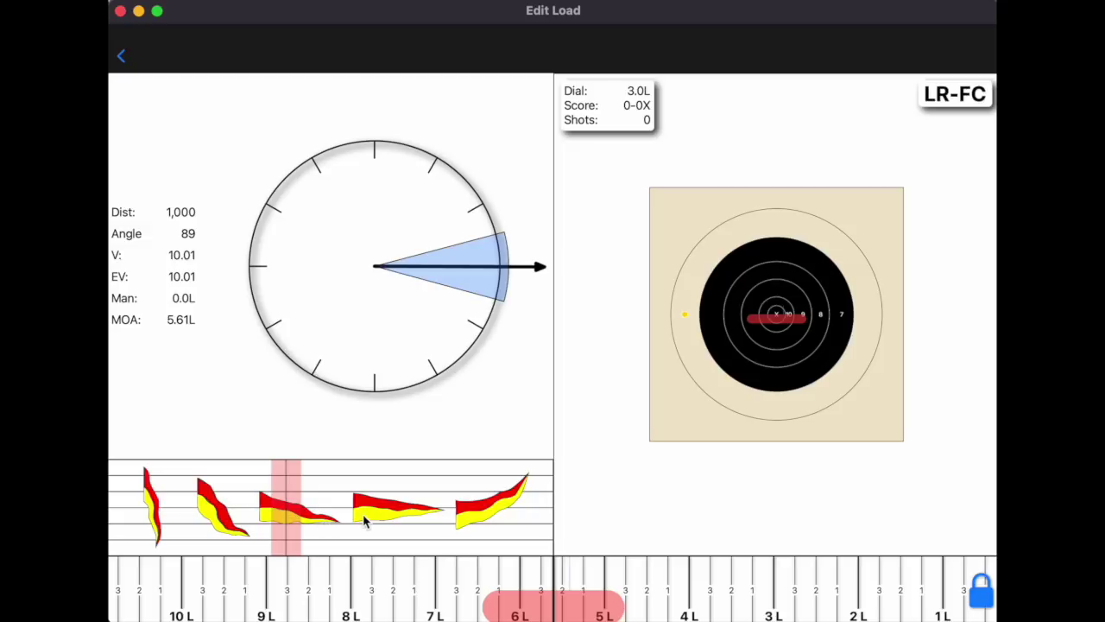
pyautogui.click(290, 503)
pyautogui.moveTo(288, 505)
pyautogui.mouseDown()
pyautogui.moveTo(279, 510)
pyautogui.moveTo(517, 508)
pyautogui.moveTo(131, 504)
pyautogui.moveTo(297, 500)
pyautogui.moveTo(493, 521)
pyautogui.moveTo(186, 492)
pyautogui.moveTo(372, 484)
pyautogui.moveTo(367, 509)
pyautogui.moveTo(264, 503)
pyautogui.mouseUp()
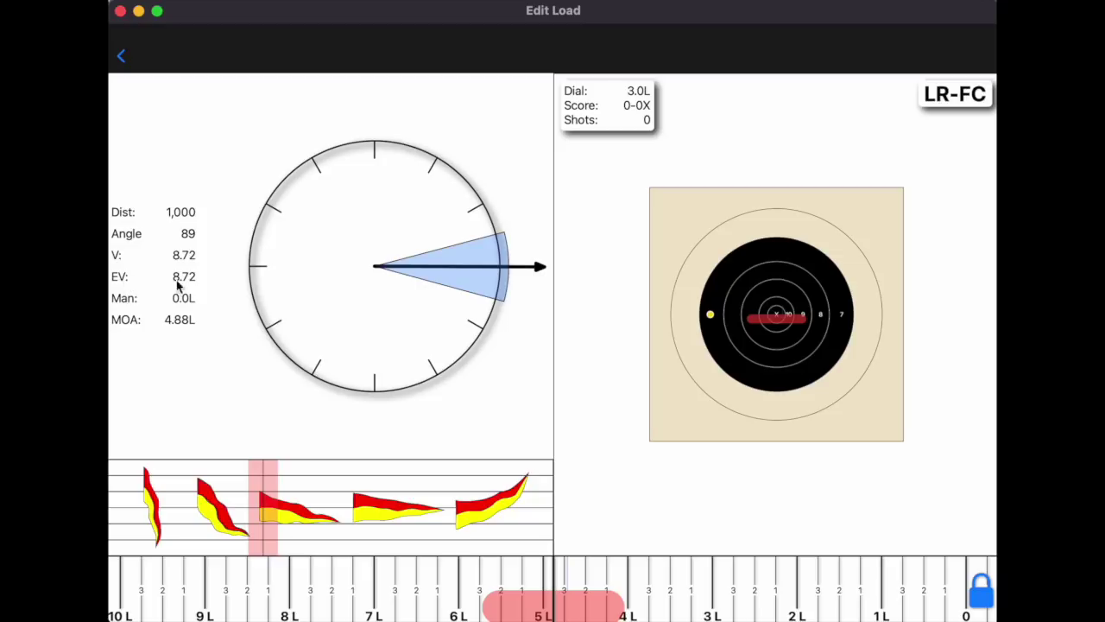
pyautogui.moveTo(264, 492); pyautogui.dragTo(287, 485)
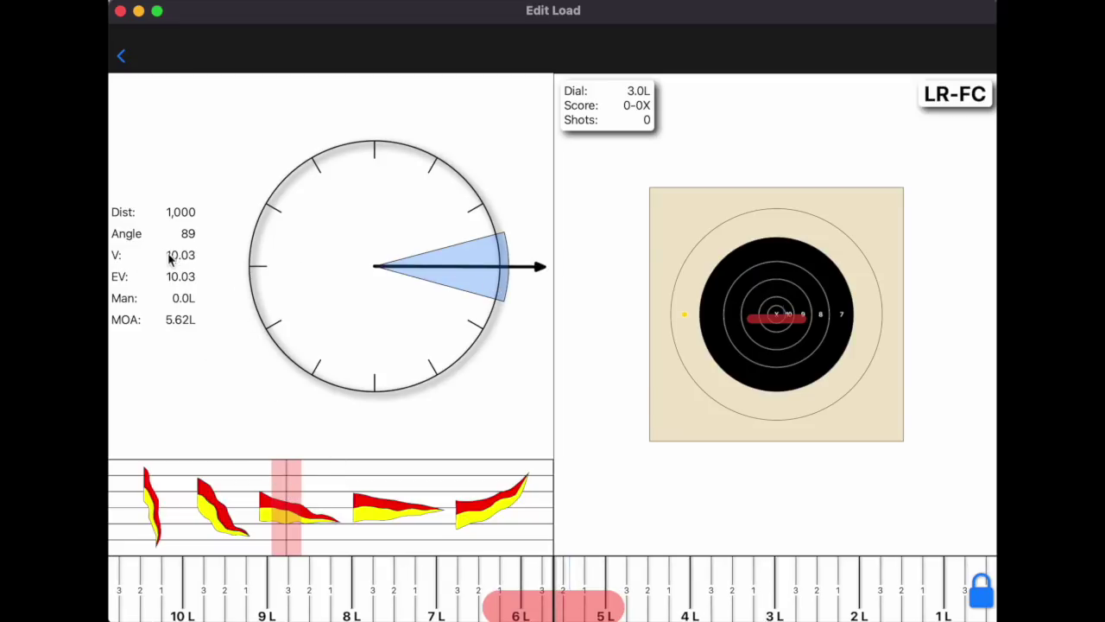
# Step: Swing the wind to 151 degrees and back to 98, and vary its velocity to 7.89 and back to 10.15
pyautogui.moveTo(534, 267)
pyautogui.mouseDown()
pyautogui.moveTo(531, 229)
pyautogui.moveTo(453, 121)
pyautogui.mouseUp()
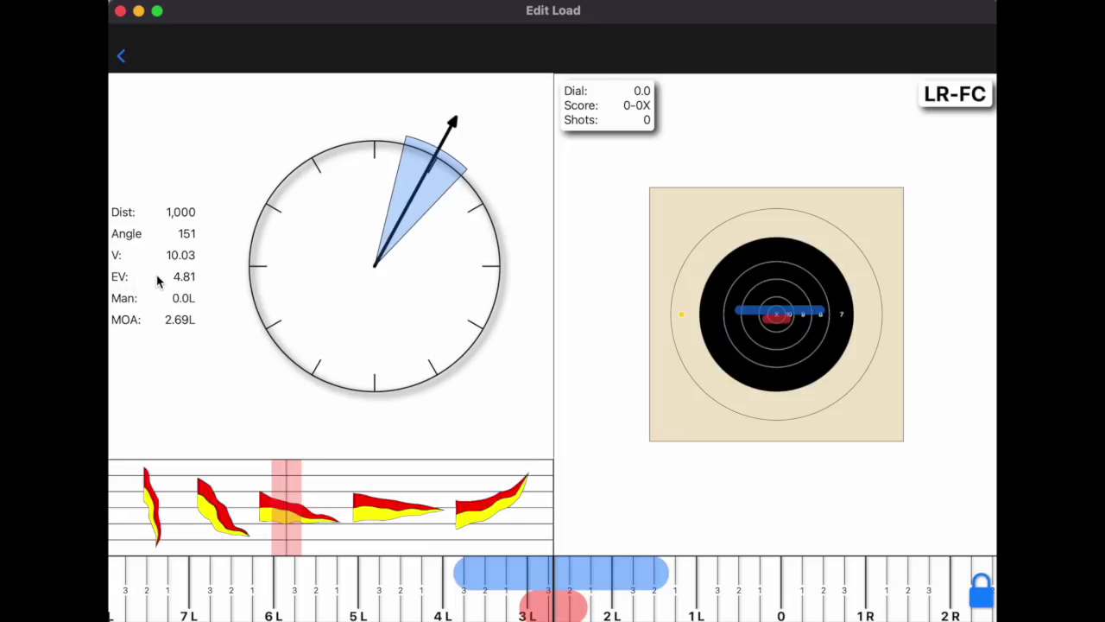
pyautogui.moveTo(449, 116); pyautogui.dragTo(488, 274)
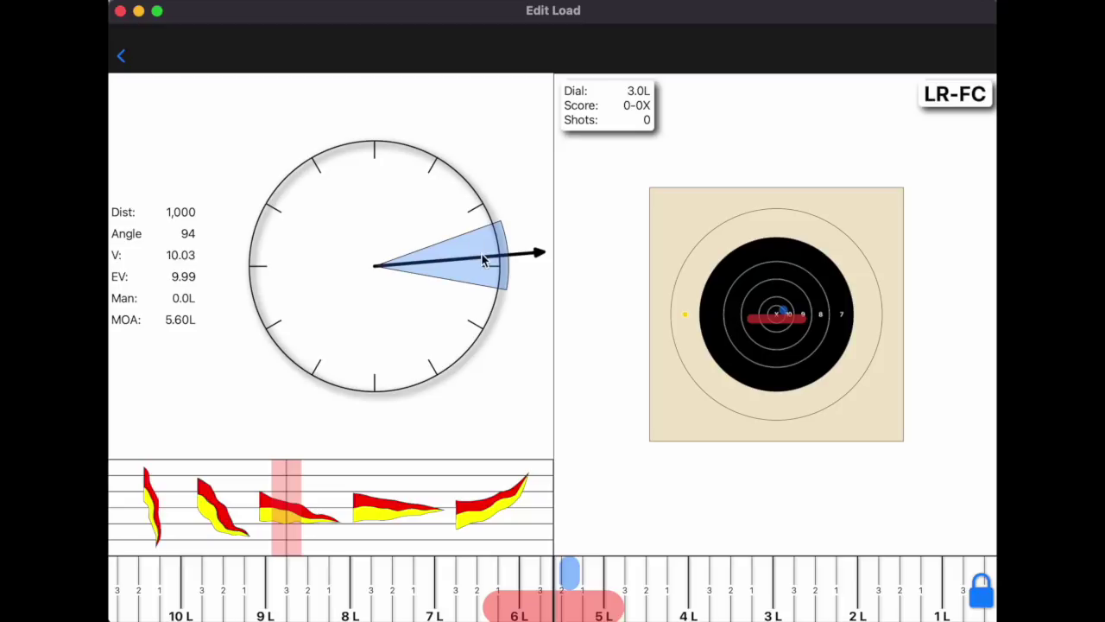
pyautogui.moveTo(521, 254); pyautogui.dragTo(485, 257)
pyautogui.moveTo(288, 476); pyautogui.dragTo(249, 457)
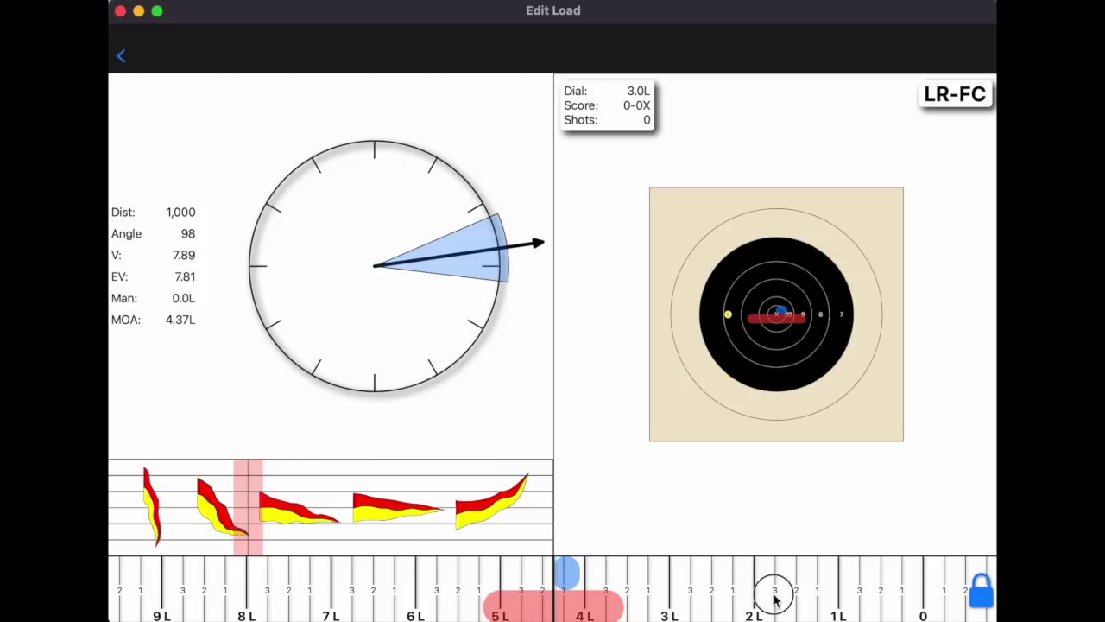
pyautogui.moveTo(231, 497); pyautogui.dragTo(293, 496)
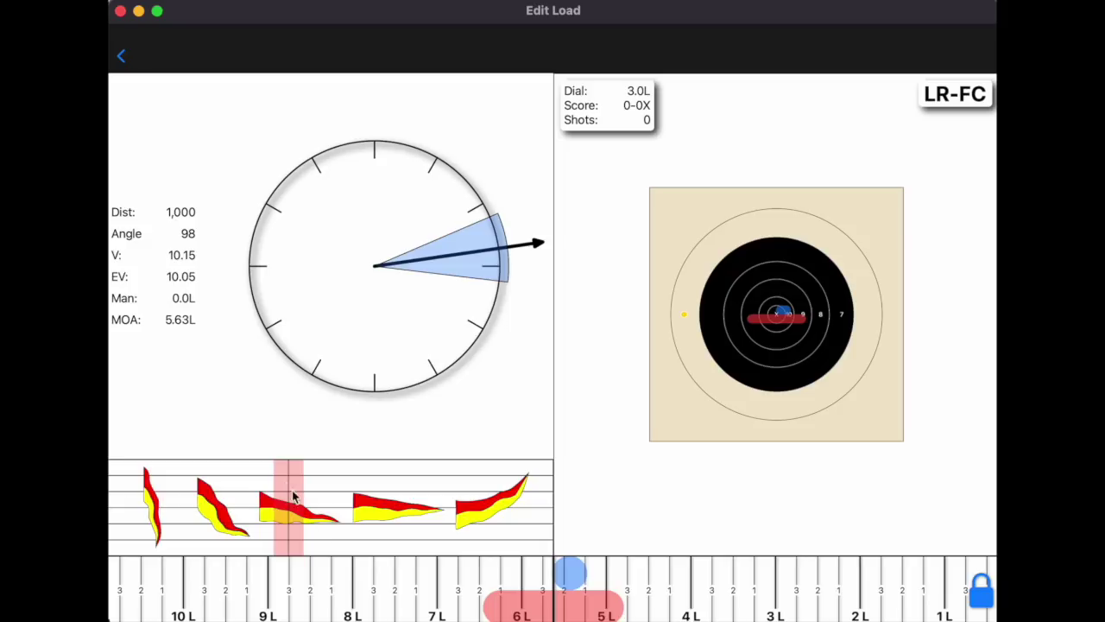
# Step: Turn the wind arrow to about 145 degrees and reduce the wind velocity to about 6.67
pyautogui.moveTo(514, 250); pyautogui.dragTo(464, 147)
pyautogui.moveTo(286, 518)
pyautogui.mouseDown()
pyautogui.moveTo(375, 513)
pyautogui.moveTo(215, 493)
pyautogui.moveTo(229, 494)
pyautogui.mouseUp()
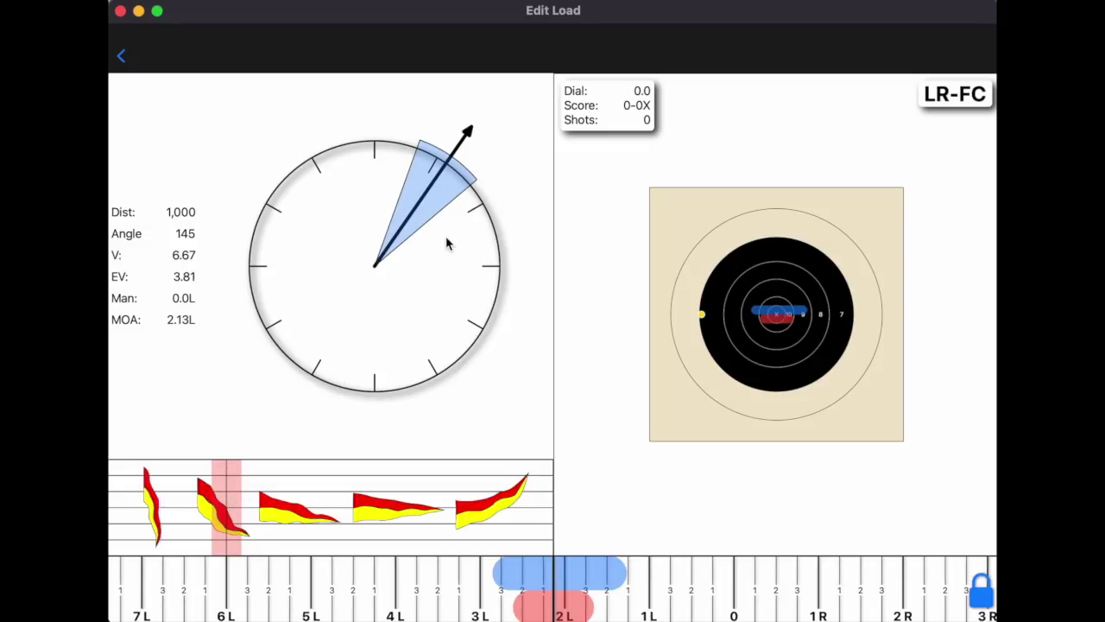
# Step: Return the wind arrow to about 89 degrees and settle the wind velocity at about 4.93
pyautogui.moveTo(226, 473); pyautogui.dragTo(196, 473)
pyautogui.moveTo(468, 131); pyautogui.dragTo(532, 271)
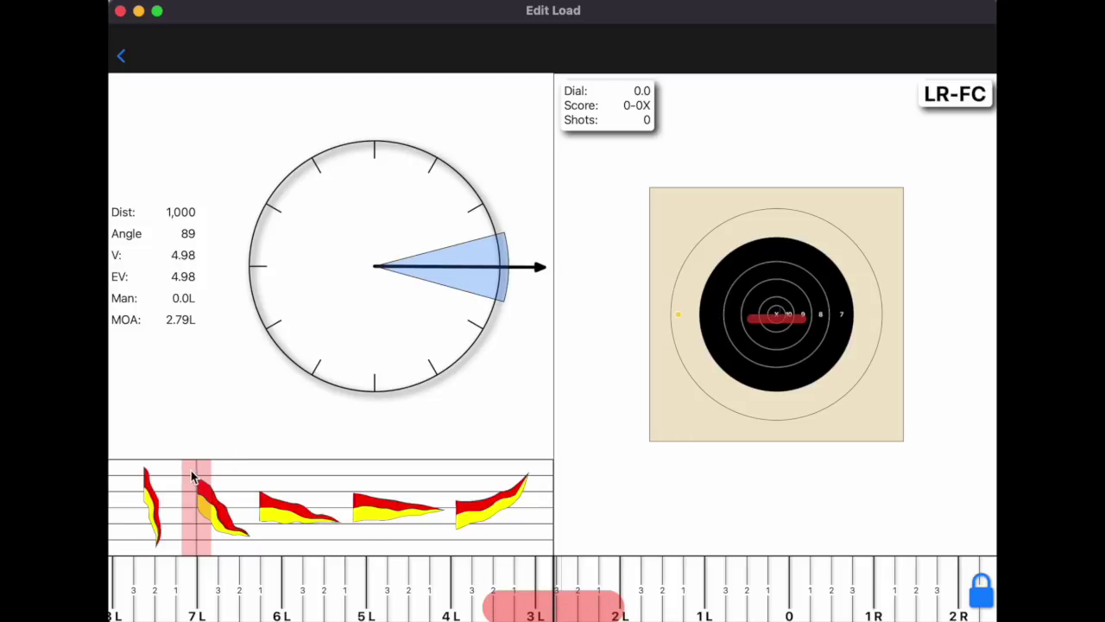
pyautogui.moveTo(186, 480)
pyautogui.mouseDown()
pyautogui.moveTo(216, 487)
pyautogui.moveTo(172, 486)
pyautogui.moveTo(198, 487)
pyautogui.mouseUp()
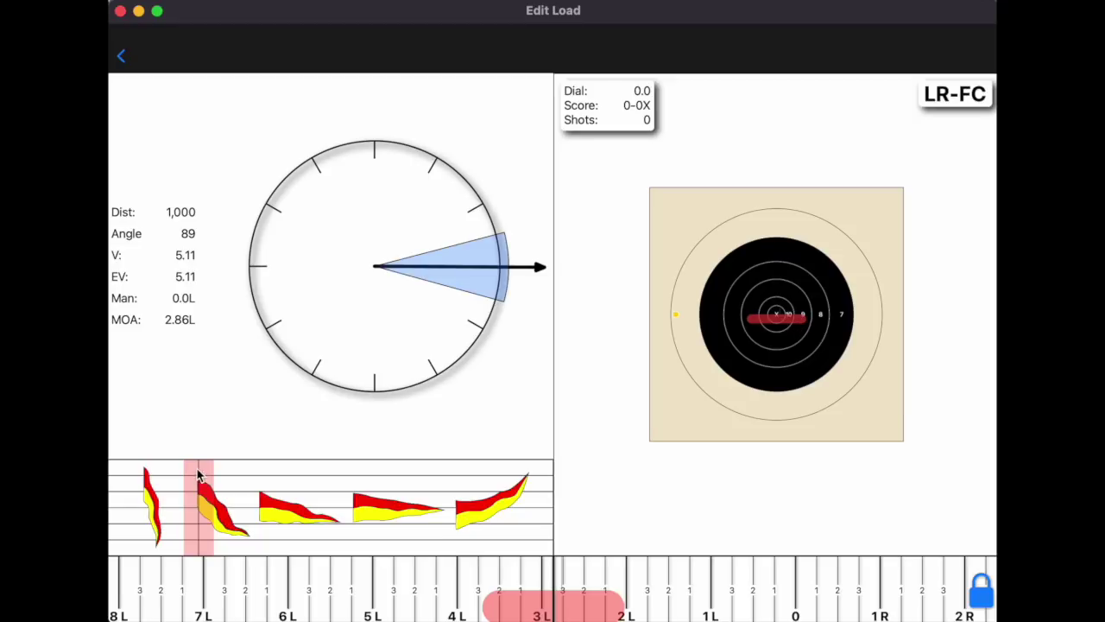
pyautogui.moveTo(199, 486); pyautogui.dragTo(195, 491)
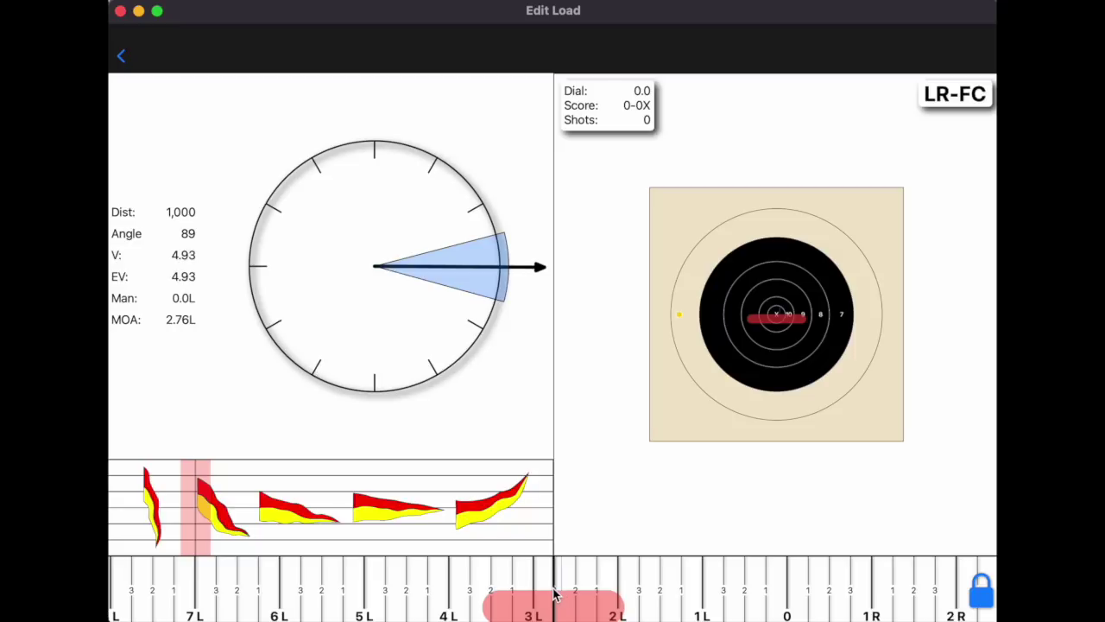
# Step: Unlock the windage scale, reset the wind velocity to 0, and lock in a manual offset of 2.7L
pyautogui.click(981, 594)
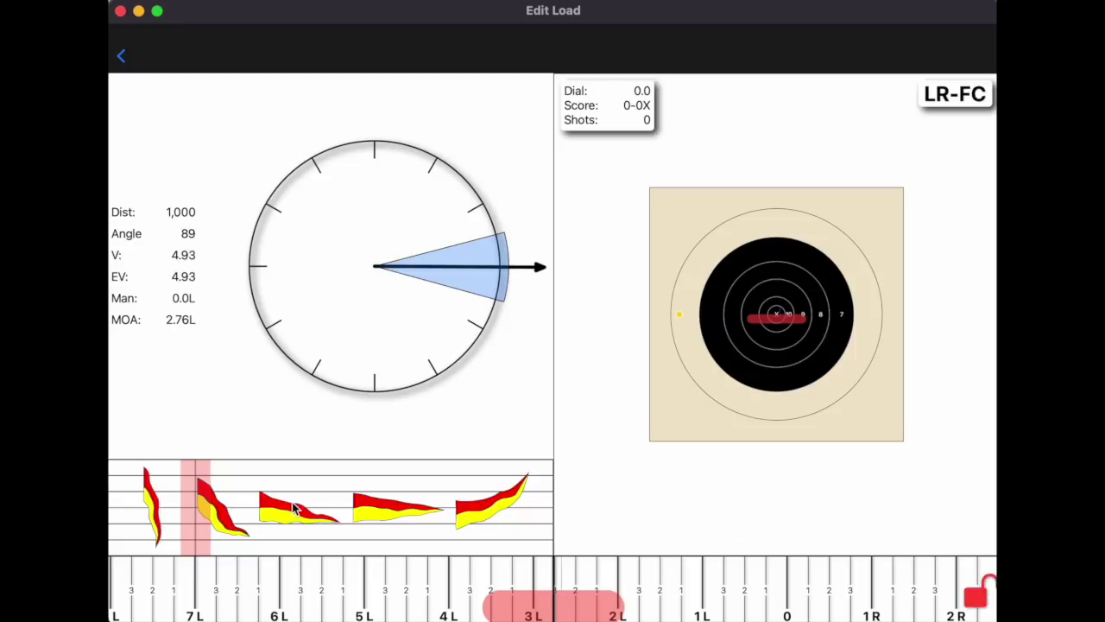
pyautogui.click(197, 496)
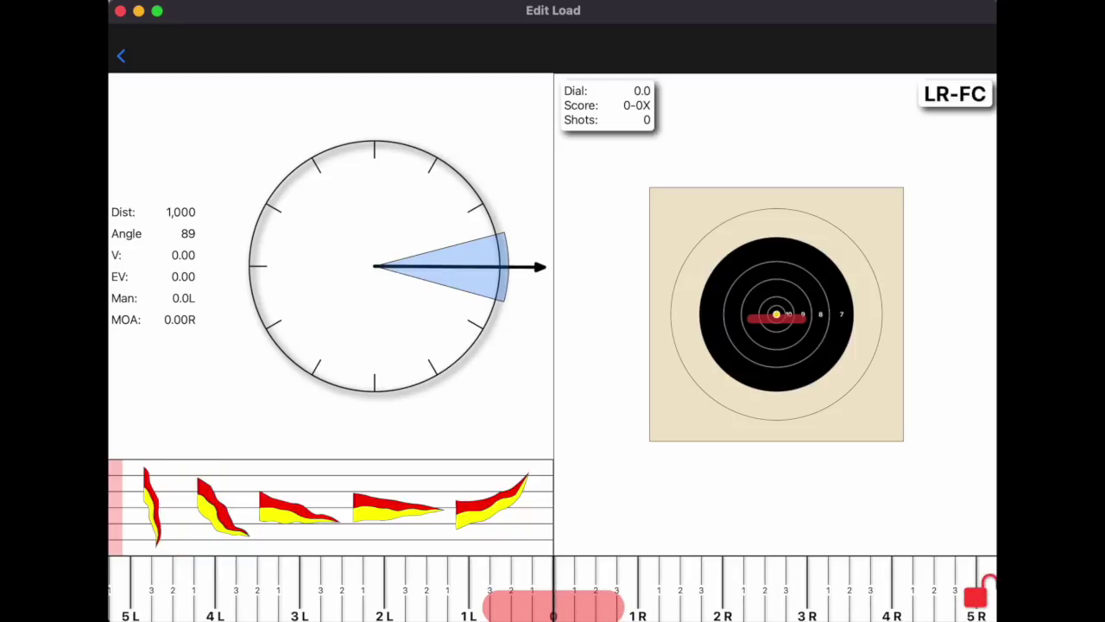
pyautogui.moveTo(451, 613); pyautogui.dragTo(717, 608)
pyautogui.click(984, 595)
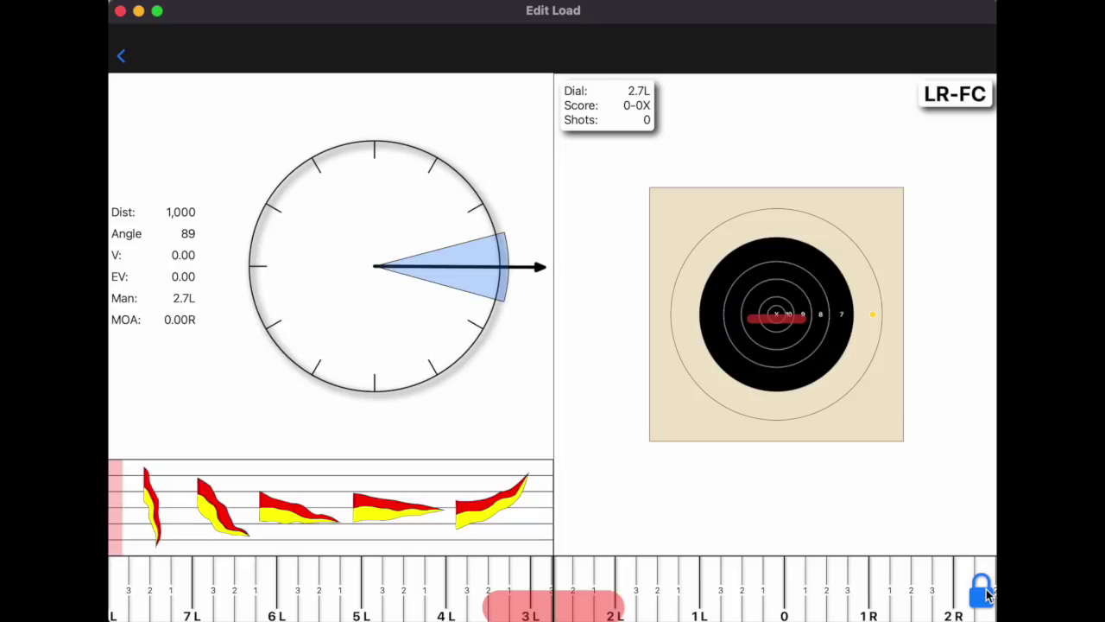
# Step: Set the wind velocity to about 4.98 with the wind arrow at 90 degrees
pyautogui.click(171, 516)
pyautogui.moveTo(171, 516); pyautogui.dragTo(202, 514)
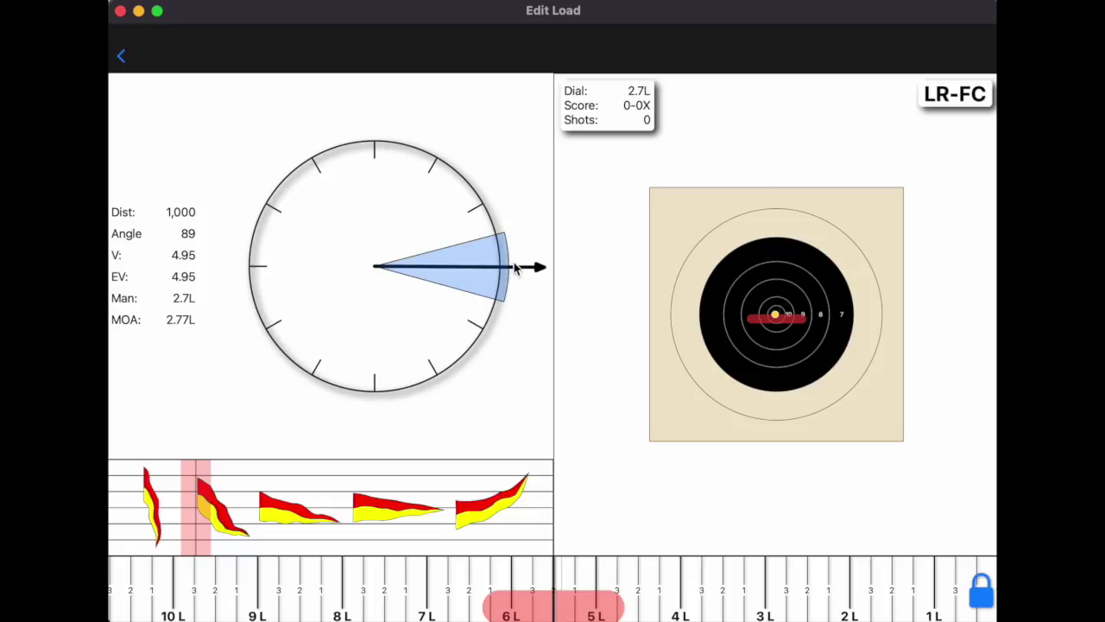
pyautogui.moveTo(510, 269); pyautogui.dragTo(548, 266)
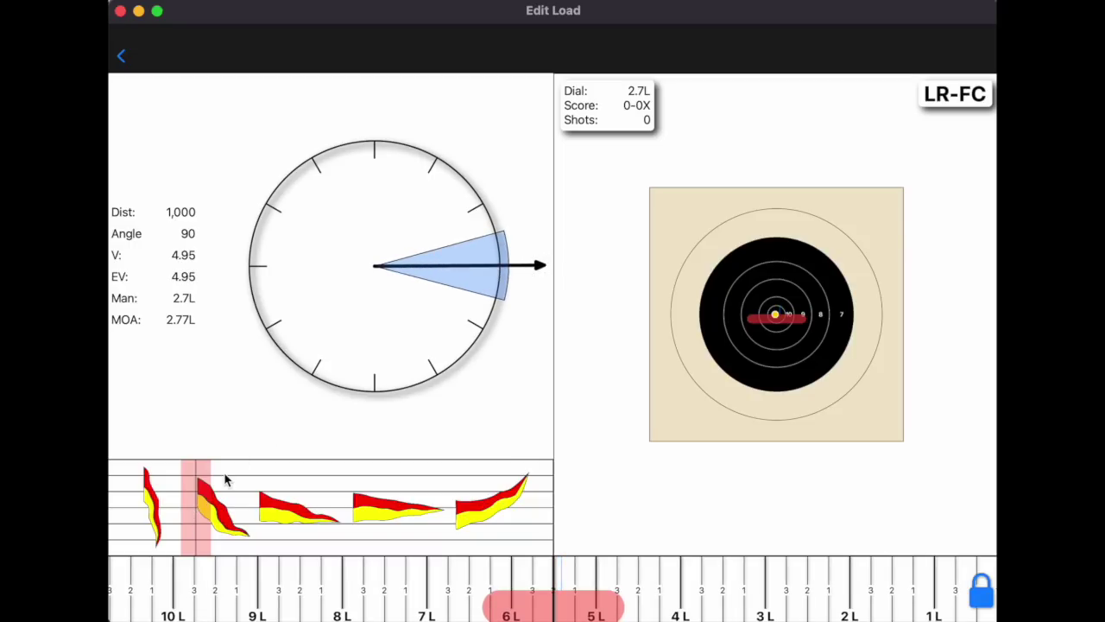
pyautogui.moveTo(192, 508)
pyautogui.mouseDown()
pyautogui.moveTo(148, 503)
pyautogui.moveTo(202, 501)
pyautogui.moveTo(193, 504)
pyautogui.moveTo(155, 502)
pyautogui.moveTo(203, 490)
pyautogui.moveTo(156, 491)
pyautogui.moveTo(200, 491)
pyautogui.mouseUp()
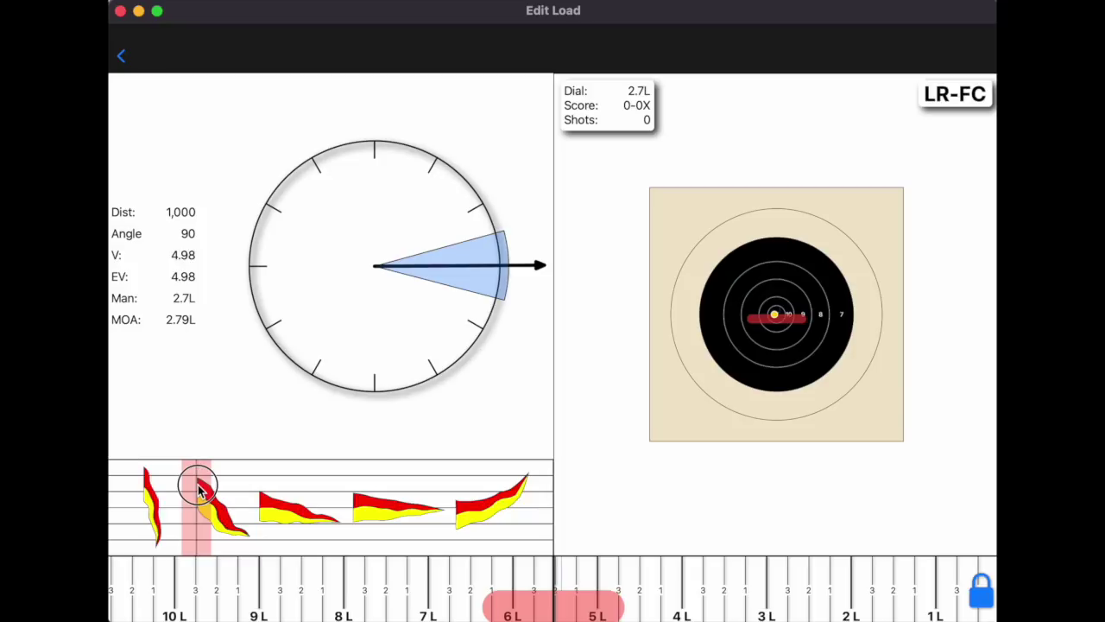
# Step: Lower the wind velocity through 2.78 to about 2.09
pyautogui.moveTo(200, 491); pyautogui.dragTo(157, 489)
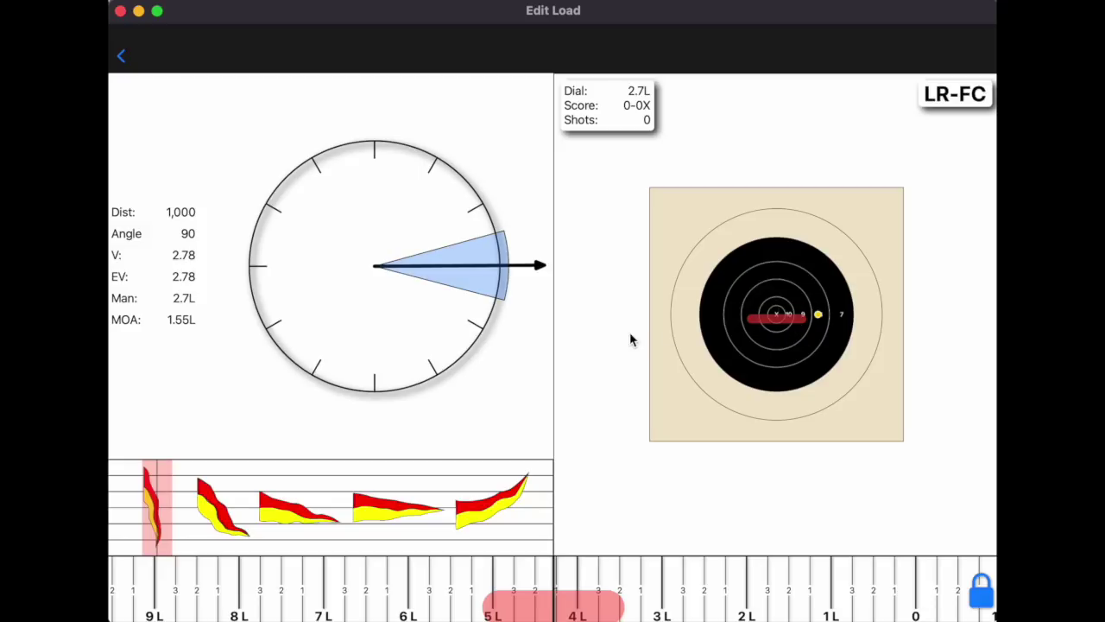
pyautogui.moveTo(159, 480)
pyautogui.mouseDown()
pyautogui.moveTo(150, 475)
pyautogui.moveTo(209, 482)
pyautogui.moveTo(143, 469)
pyautogui.moveTo(198, 465)
pyautogui.moveTo(148, 464)
pyautogui.mouseUp()
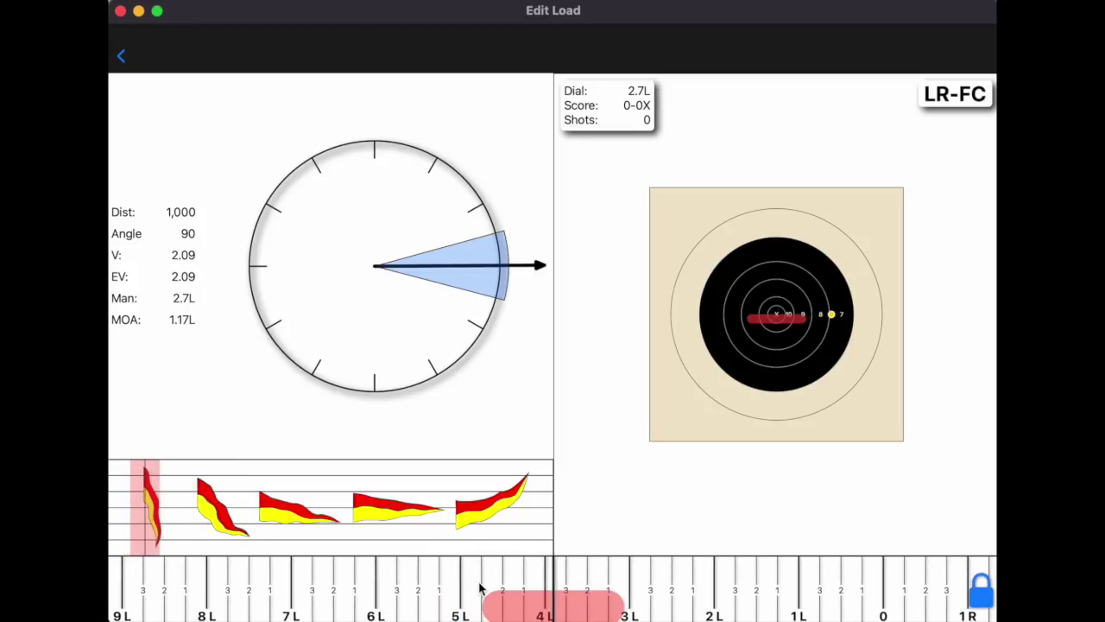
# Step: Unlock the windage scale, set the manual offset to 1.2L, and lock it again
pyautogui.click(985, 590)
pyautogui.moveTo(814, 580); pyautogui.dragTo(686, 570)
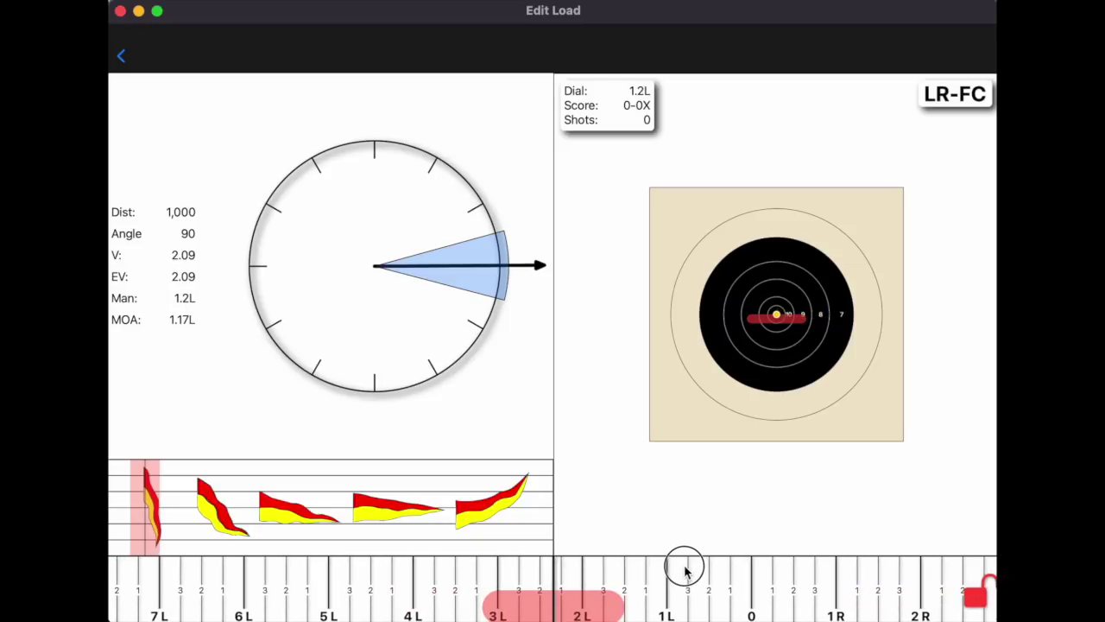
# Step: Vary the wind velocity through about 5.26, 4.74 and 5.03, settling at about 2.17
pyautogui.moveTo(143, 503); pyautogui.dragTo(201, 501)
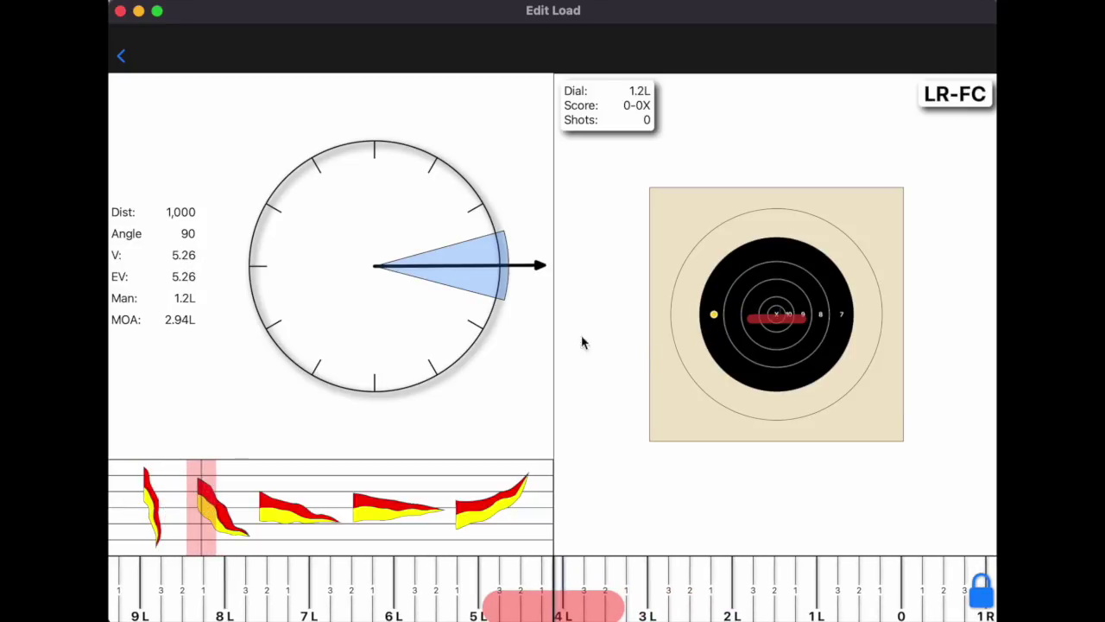
pyautogui.moveTo(205, 479); pyautogui.dragTo(153, 478)
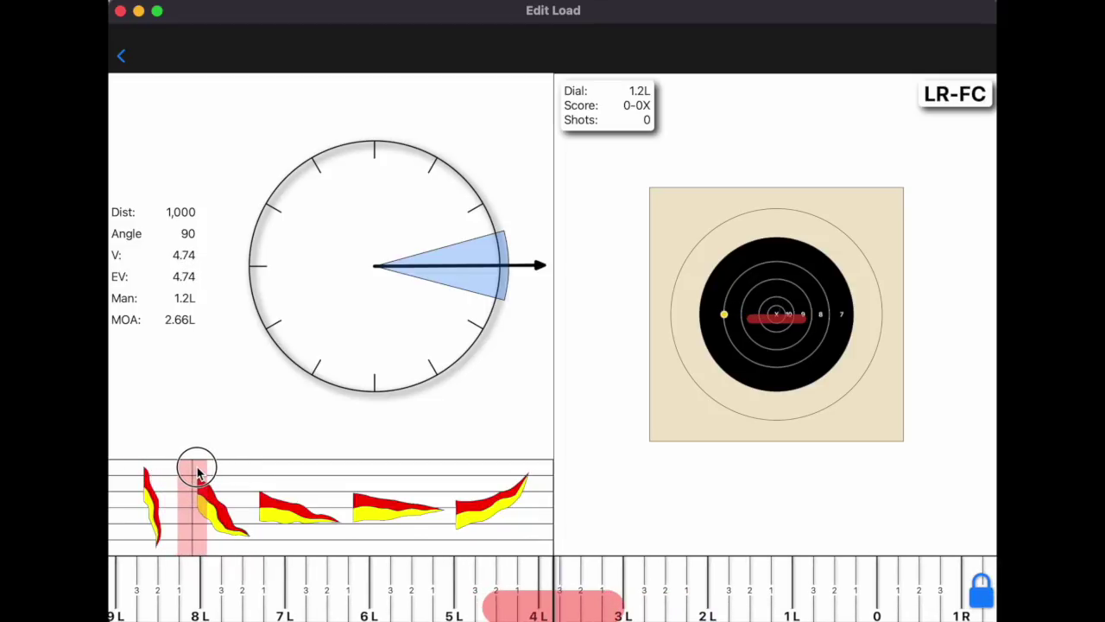
pyautogui.moveTo(194, 474)
pyautogui.mouseDown()
pyautogui.moveTo(148, 461)
pyautogui.moveTo(170, 457)
pyautogui.moveTo(144, 460)
pyautogui.moveTo(199, 473)
pyautogui.mouseUp()
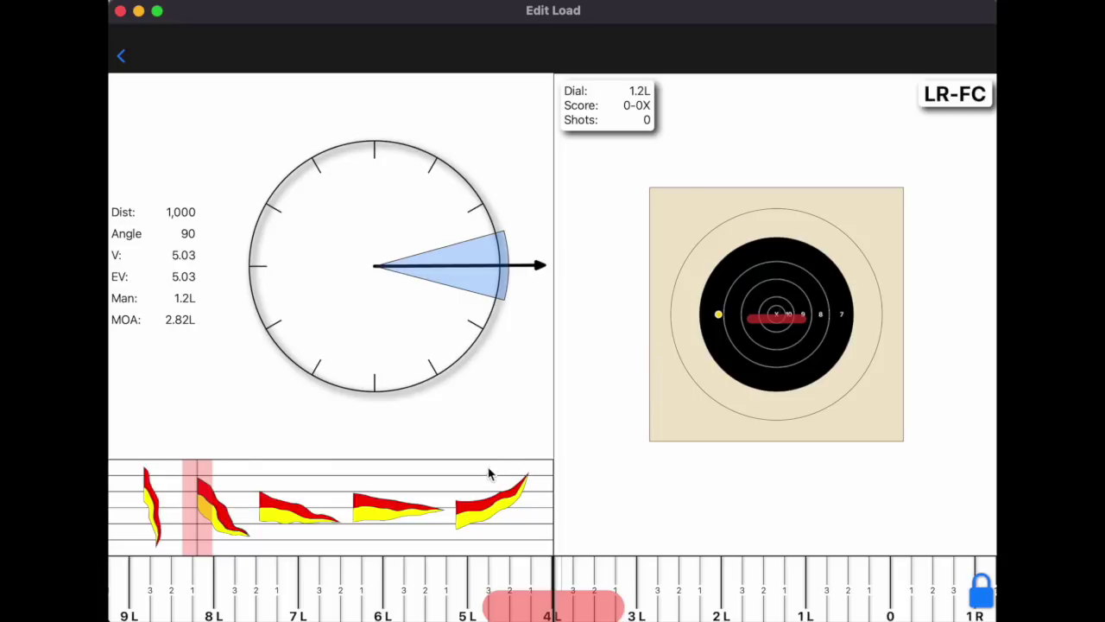
pyautogui.moveTo(198, 489); pyautogui.dragTo(148, 500)
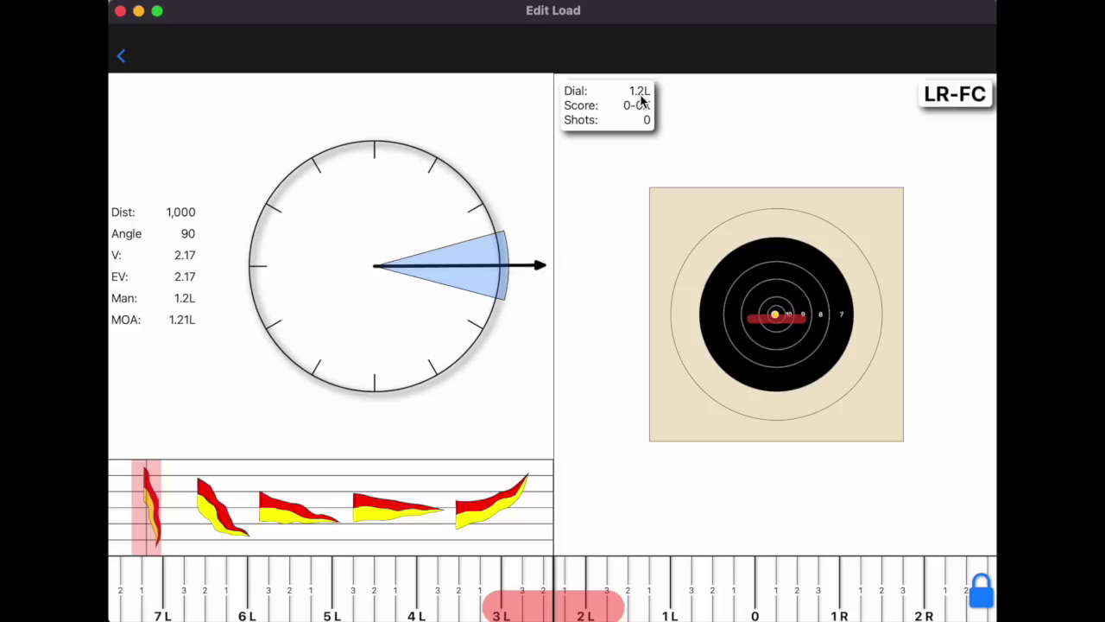
# Step: Swing the wind arrow to about 141 degrees and back to about 98 degrees, with the velocity at about 2.10
pyautogui.moveTo(518, 267); pyautogui.dragTo(478, 161)
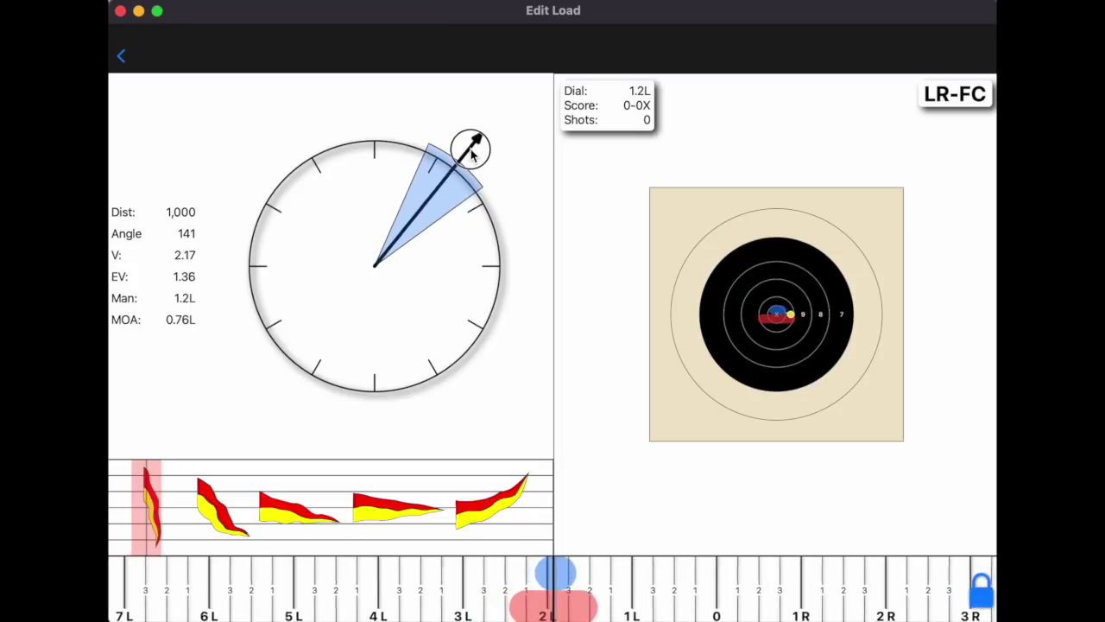
pyautogui.moveTo(470, 152); pyautogui.dragTo(538, 256)
pyautogui.moveTo(145, 476)
pyautogui.mouseDown()
pyautogui.moveTo(198, 472)
pyautogui.moveTo(145, 462)
pyautogui.mouseUp()
pyautogui.moveTo(521, 259)
pyautogui.mouseDown()
pyautogui.moveTo(471, 130)
pyautogui.moveTo(536, 226)
pyautogui.moveTo(500, 133)
pyautogui.moveTo(541, 213)
pyautogui.moveTo(499, 124)
pyautogui.moveTo(466, 146)
pyautogui.moveTo(518, 230)
pyautogui.moveTo(524, 268)
pyautogui.moveTo(511, 167)
pyautogui.moveTo(535, 254)
pyautogui.moveTo(457, 128)
pyautogui.moveTo(501, 168)
pyautogui.moveTo(526, 248)
pyautogui.mouseUp()
pyautogui.moveTo(143, 480)
pyautogui.mouseDown()
pyautogui.moveTo(198, 483)
pyautogui.moveTo(144, 474)
pyautogui.mouseUp()
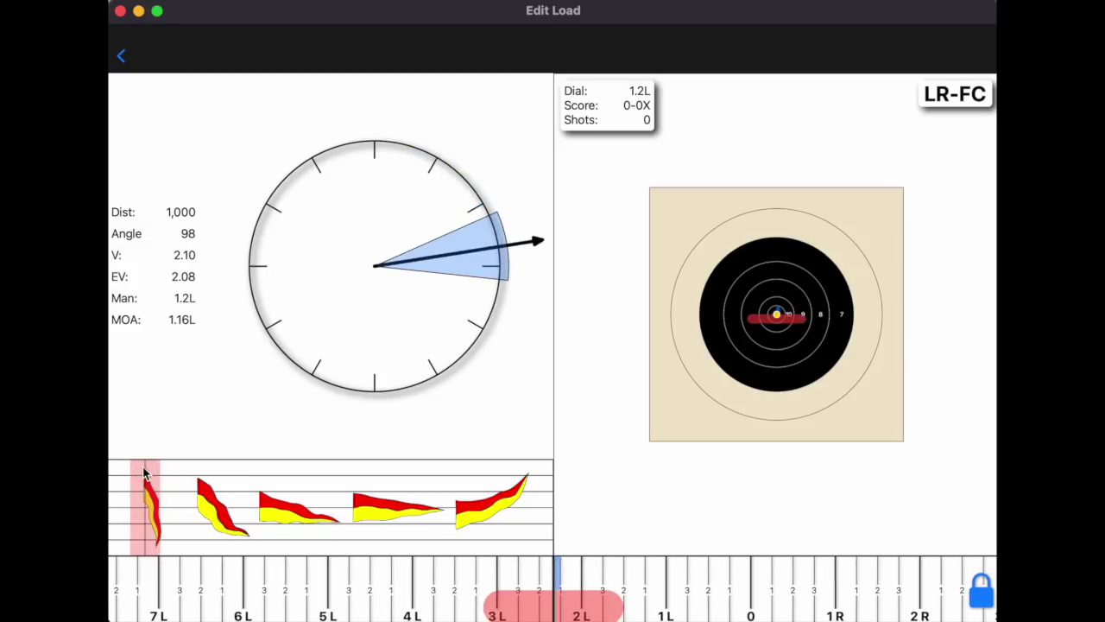
# Step: Set the manual offset to 0.6L with the wind arrow at about 149 degrees, and return the arrow to about 99 degrees
pyautogui.moveTo(492, 252); pyautogui.dragTo(456, 126)
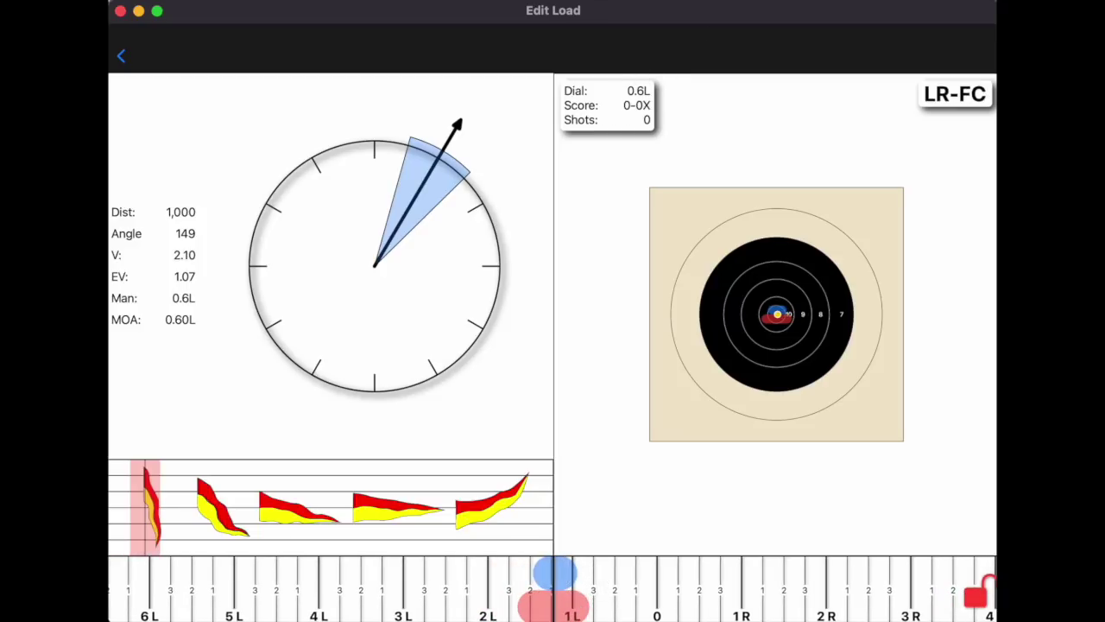
pyautogui.moveTo(432, 173); pyautogui.dragTo(565, 241)
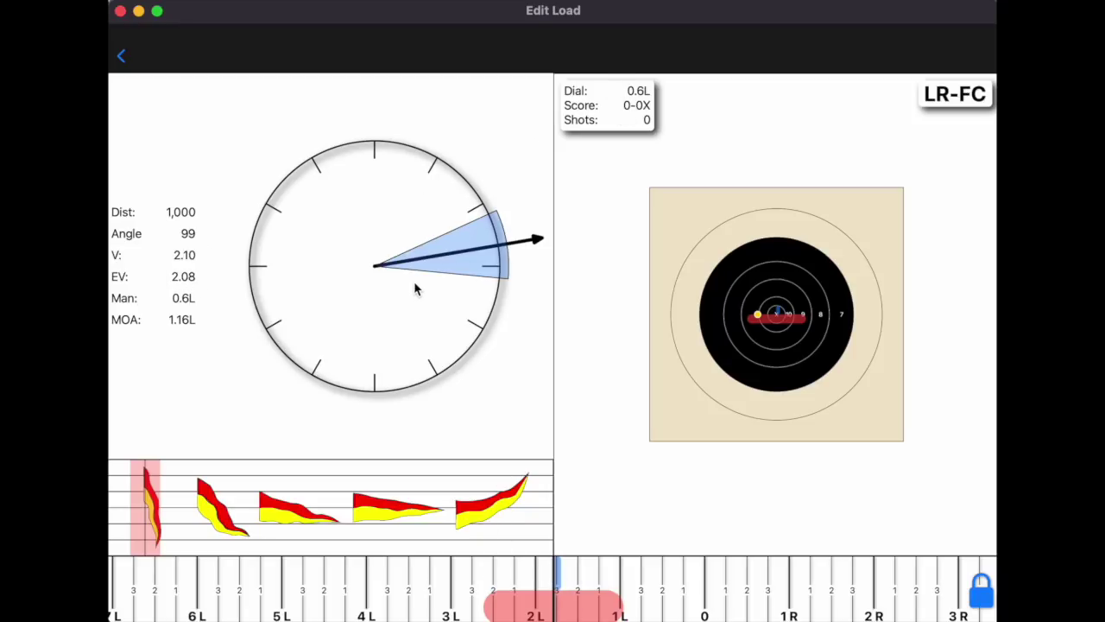
# Step: Drop the wind velocity to 0, raise it to about 9.15, and turn the wind arrow through 34 to 29 degrees
pyautogui.moveTo(148, 474); pyautogui.dragTo(111, 470)
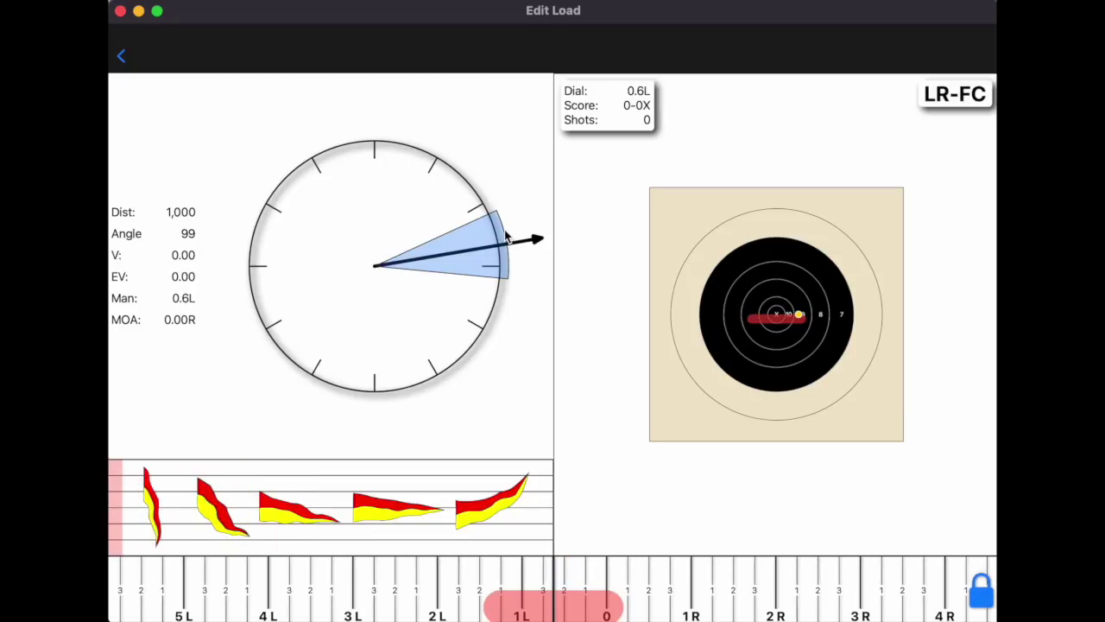
pyautogui.moveTo(507, 238); pyautogui.dragTo(562, 360)
pyautogui.moveTo(120, 523); pyautogui.dragTo(269, 509)
pyautogui.moveTo(493, 341); pyautogui.dragTo(466, 404)
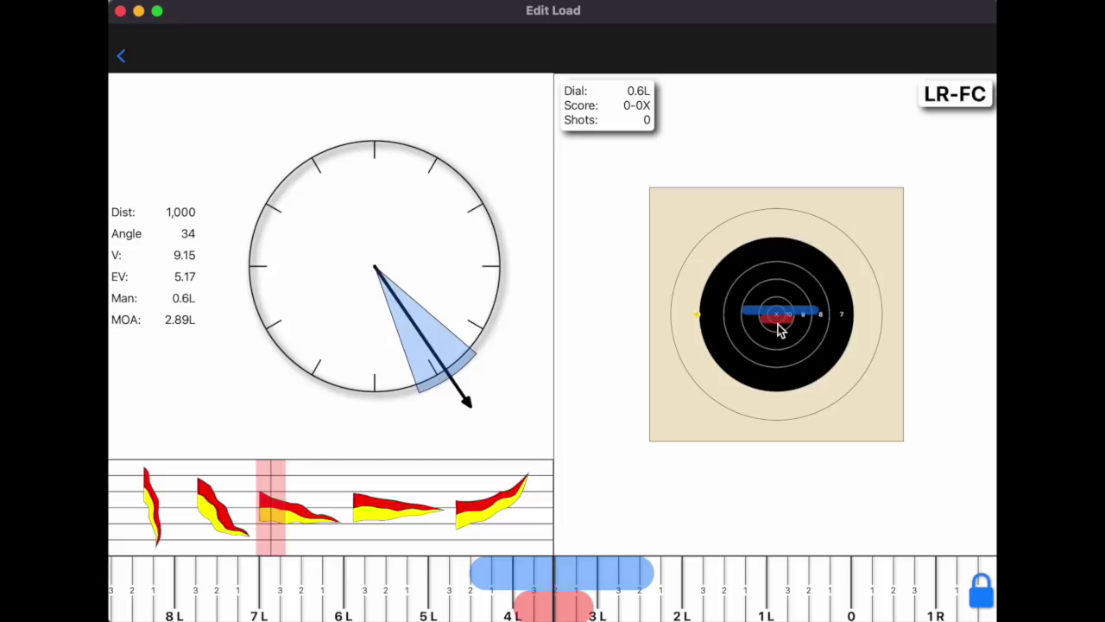
pyautogui.moveTo(460, 361); pyautogui.dragTo(442, 382)
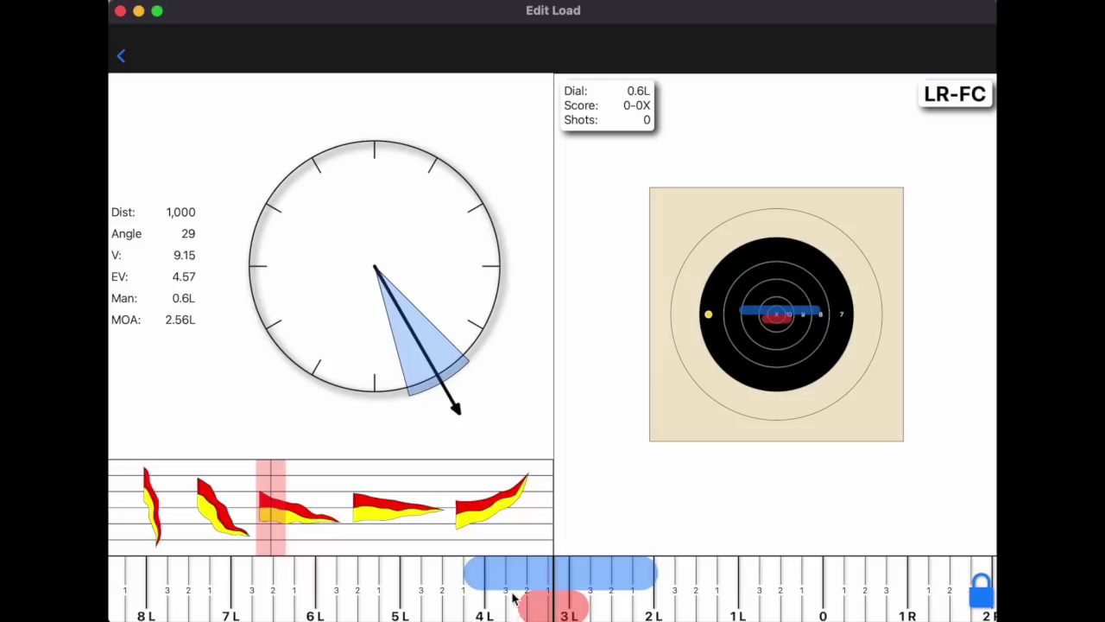
# Step: Turn the wind arrow to about 128 degrees, and lower the velocity to about 2.32 with the arrow at 117 degrees
pyautogui.moveTo(448, 416); pyautogui.dragTo(596, 215)
pyautogui.moveTo(594, 291); pyautogui.dragTo(546, 138)
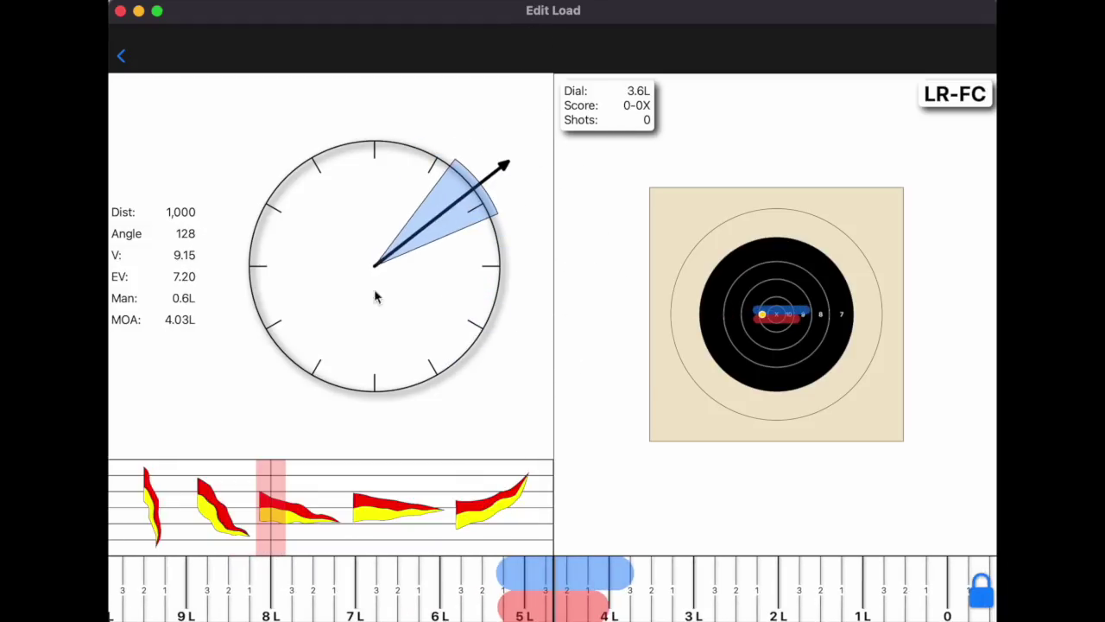
pyautogui.moveTo(271, 480)
pyautogui.mouseDown()
pyautogui.moveTo(141, 469)
pyautogui.moveTo(149, 474)
pyautogui.mouseUp()
pyautogui.moveTo(486, 187)
pyautogui.mouseDown()
pyautogui.moveTo(501, 254)
pyautogui.moveTo(513, 195)
pyautogui.moveTo(523, 375)
pyautogui.moveTo(533, 178)
pyautogui.moveTo(545, 254)
pyautogui.moveTo(524, 190)
pyautogui.mouseUp()
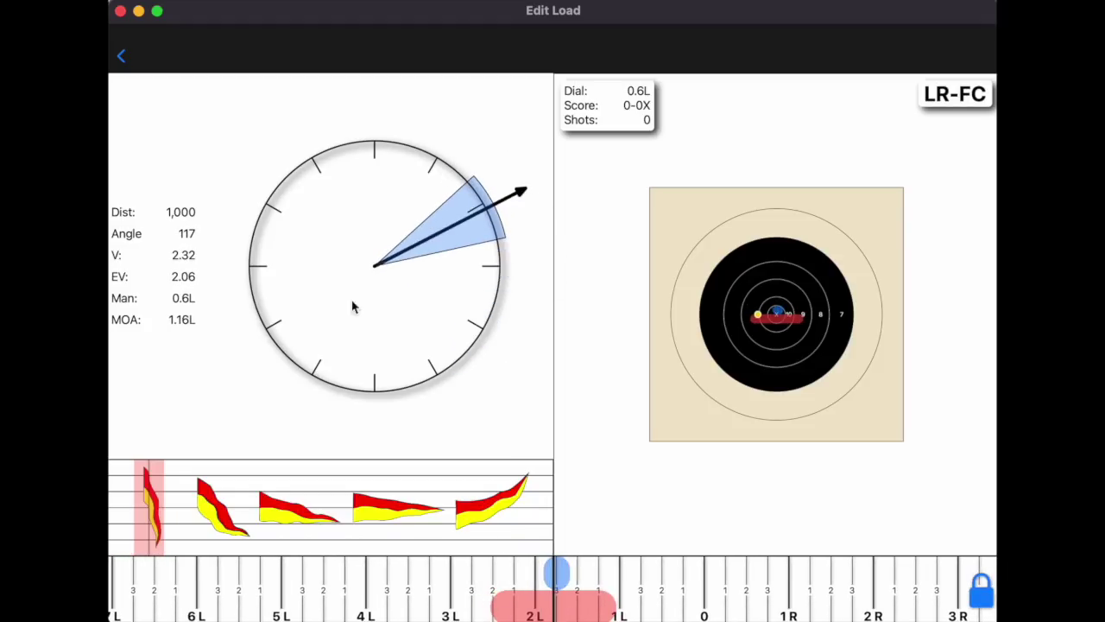
# Step: Raise the wind to about 14.31 at 94 degrees, and reduce it to about 2.12 at 150 degrees
pyautogui.moveTo(149, 497)
pyautogui.mouseDown()
pyautogui.moveTo(301, 509)
pyautogui.moveTo(383, 501)
pyautogui.moveTo(360, 502)
pyautogui.mouseUp()
pyautogui.moveTo(475, 238); pyautogui.dragTo(492, 261)
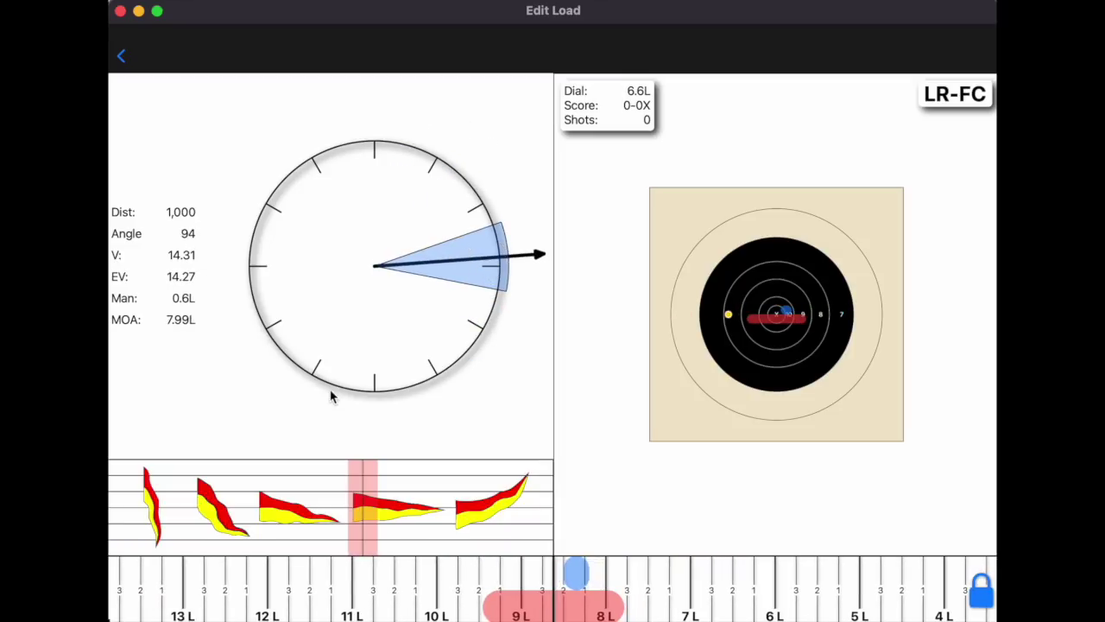
pyautogui.moveTo(363, 536)
pyautogui.mouseDown()
pyautogui.moveTo(199, 518)
pyautogui.moveTo(275, 516)
pyautogui.moveTo(148, 494)
pyautogui.mouseUp()
pyautogui.moveTo(489, 261); pyautogui.dragTo(447, 145)
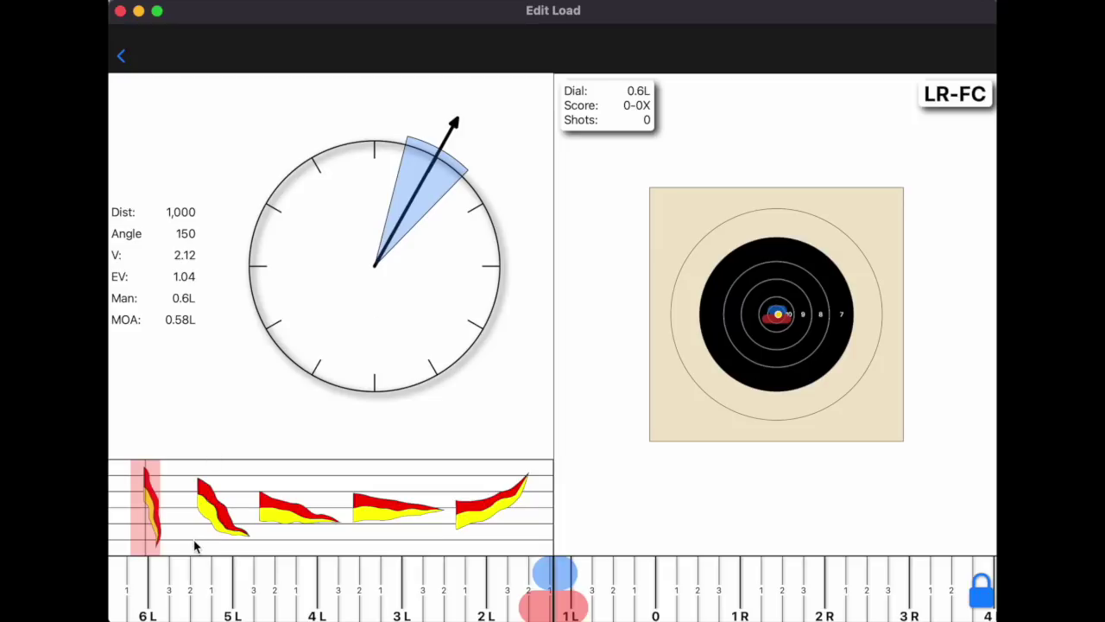
# Step: Set the wind velocity through 8.78 and 6.90 to about 7.19, turning the wind arrow to 133 degrees
pyautogui.moveTo(143, 506); pyautogui.dragTo(255, 512)
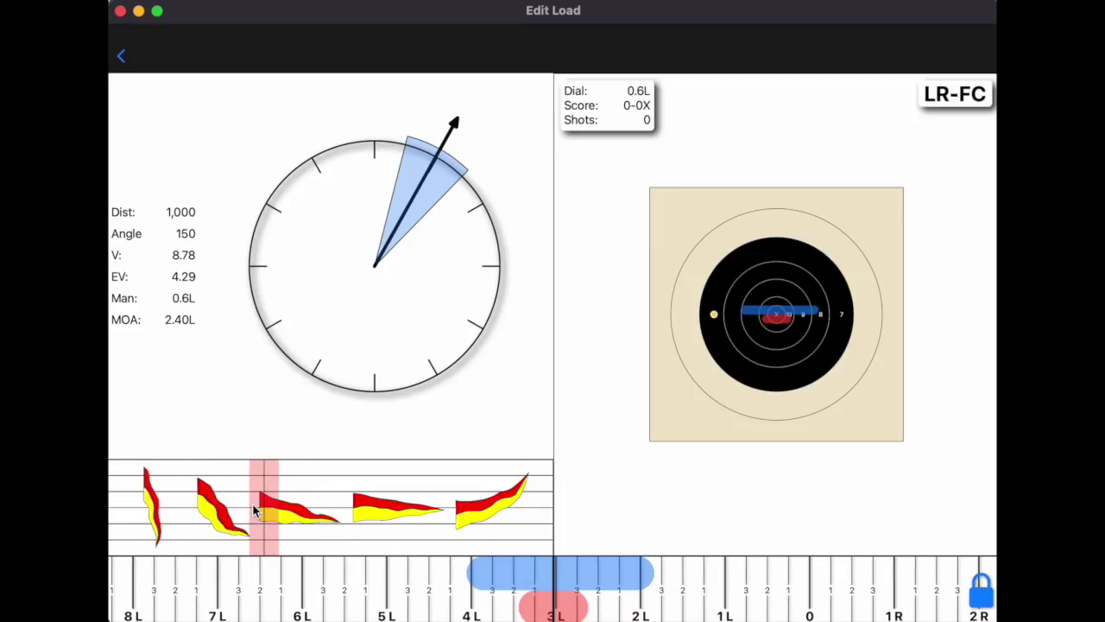
pyautogui.moveTo(274, 521); pyautogui.dragTo(231, 511)
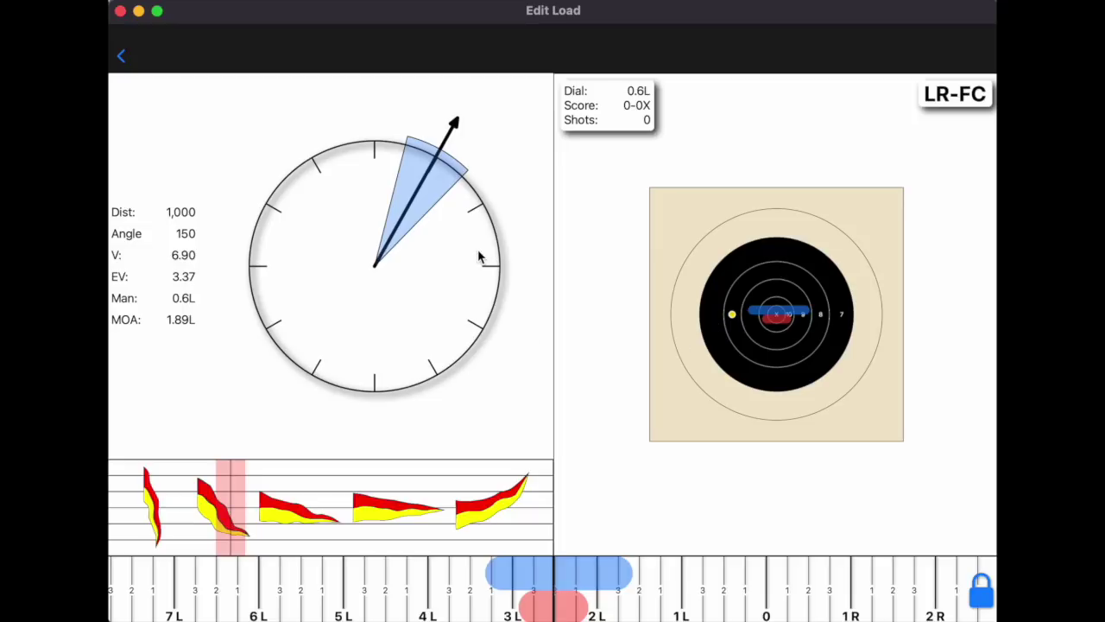
pyautogui.moveTo(436, 169); pyautogui.dragTo(454, 197)
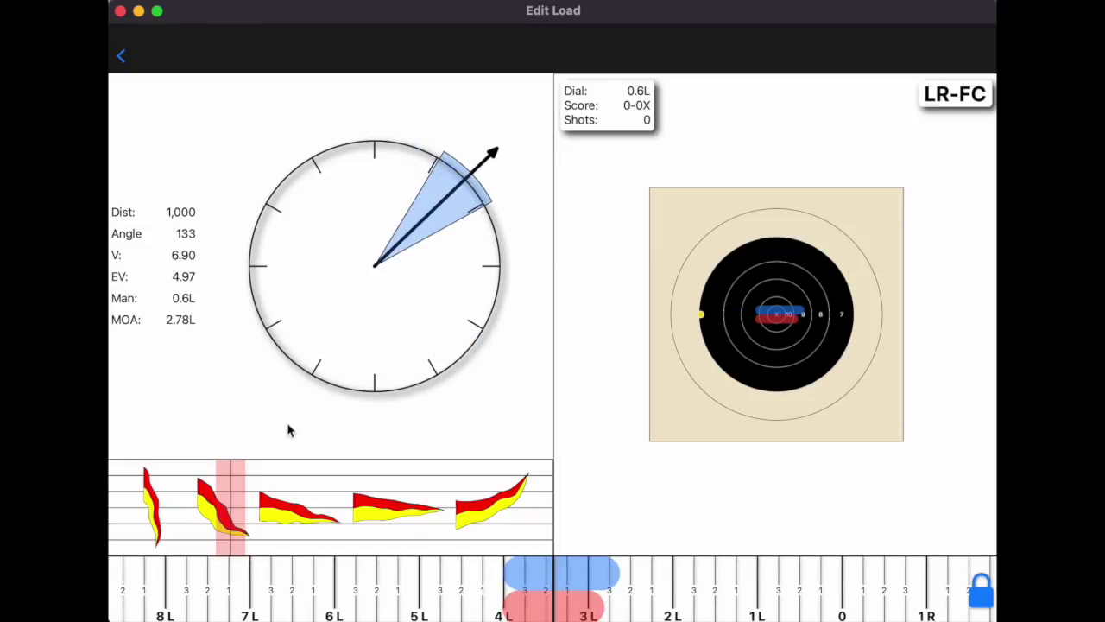
pyautogui.moveTo(220, 494); pyautogui.dragTo(221, 467)
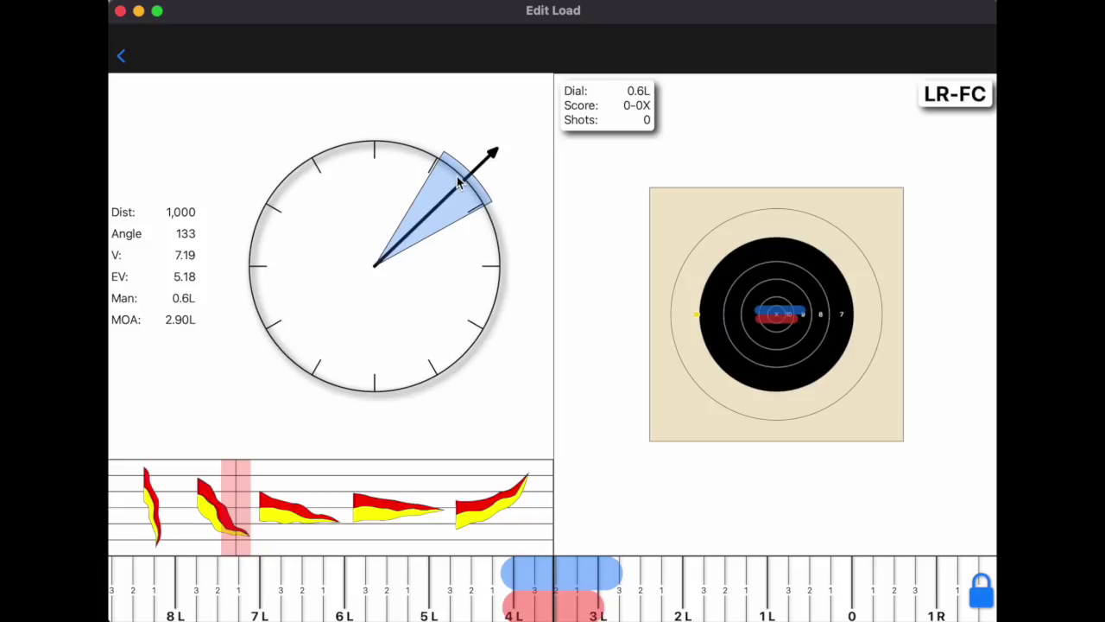
# Step: Turn the wind arrow through 146 to about 151 degrees and reduce the velocity to about 5.75
pyautogui.moveTo(456, 199); pyautogui.dragTo(445, 164)
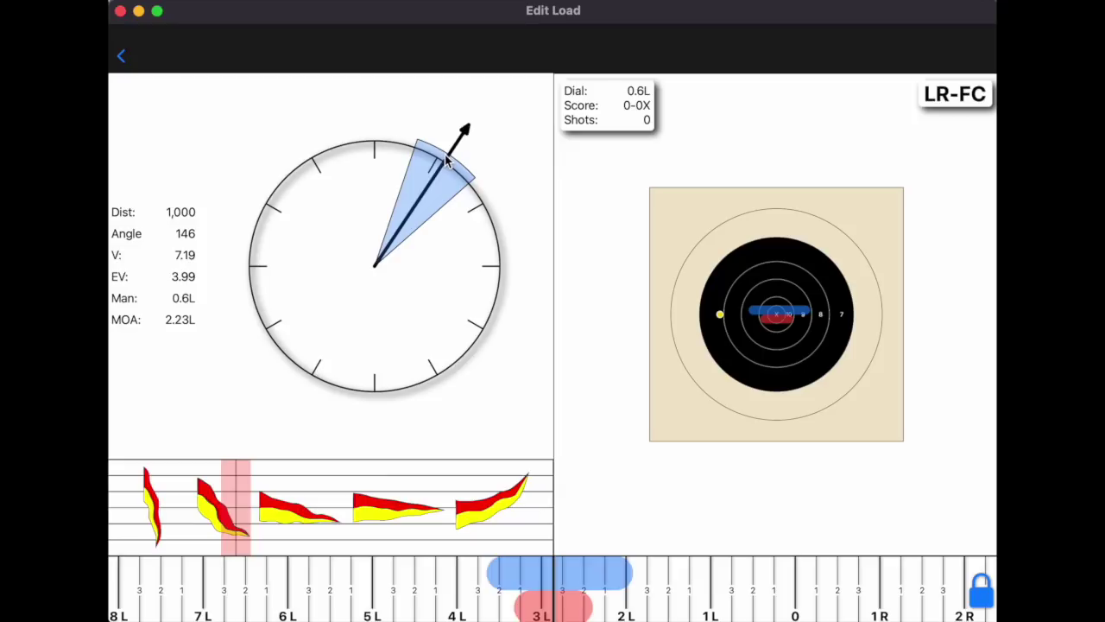
pyautogui.moveTo(445, 168); pyautogui.dragTo(440, 154)
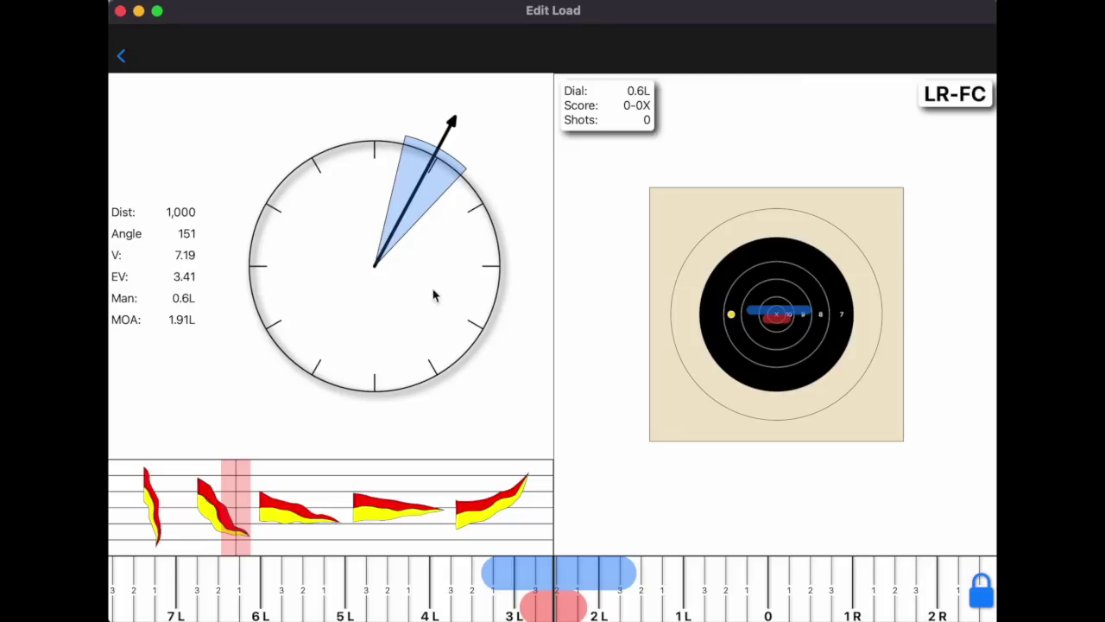
pyautogui.moveTo(404, 178); pyautogui.dragTo(427, 165)
pyautogui.moveTo(229, 469); pyautogui.dragTo(213, 489)
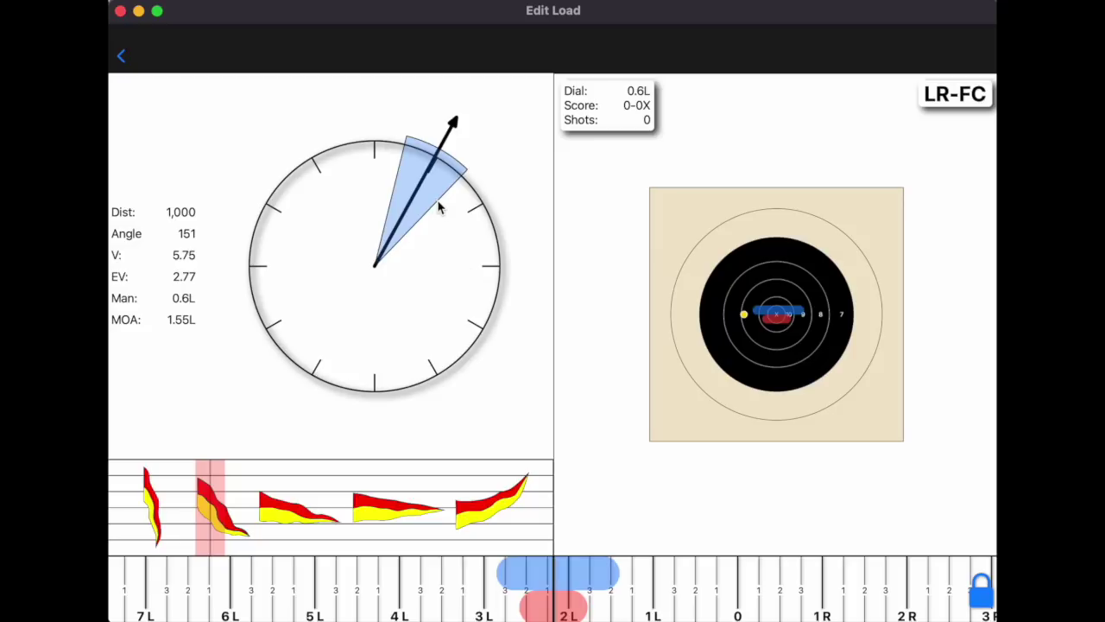
# Step: Turn the wind arrow to about 156 degrees and set the velocity to about 5.59
pyautogui.moveTo(440, 169); pyautogui.dragTo(434, 137)
pyautogui.click(311, 501)
pyautogui.click(204, 475)
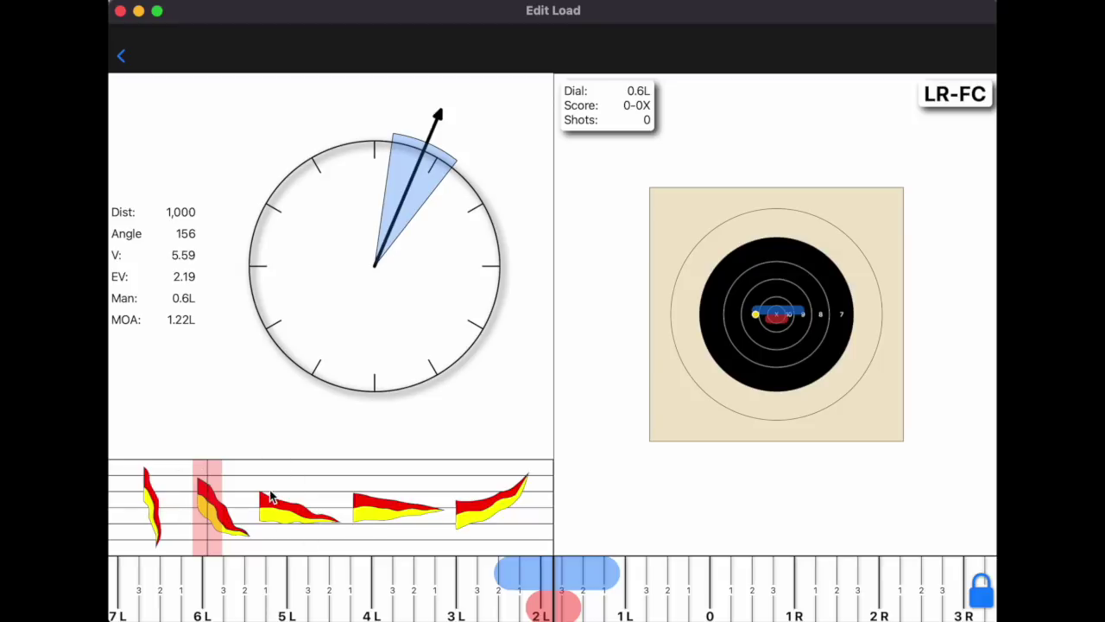
# Step: Set the wind to about 6.14 at 149 degrees, and raise it to about 9.23 at 145 degrees
pyautogui.moveTo(207, 488); pyautogui.dragTo(217, 467)
pyautogui.moveTo(419, 186); pyautogui.dragTo(439, 164)
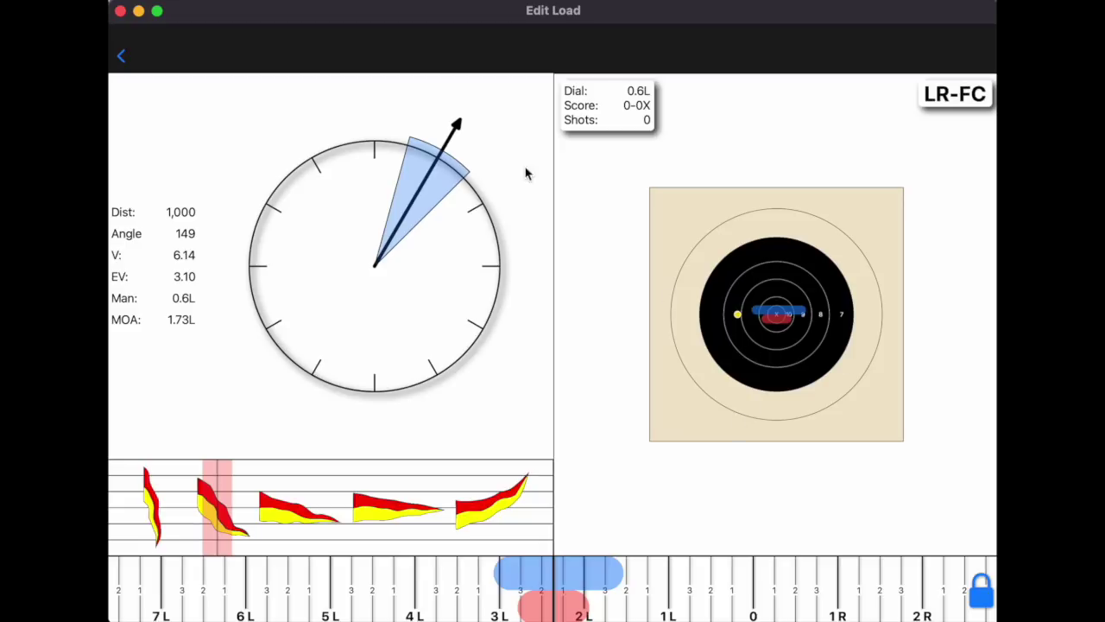
pyautogui.moveTo(454, 178); pyautogui.dragTo(472, 157)
pyautogui.click(202, 523)
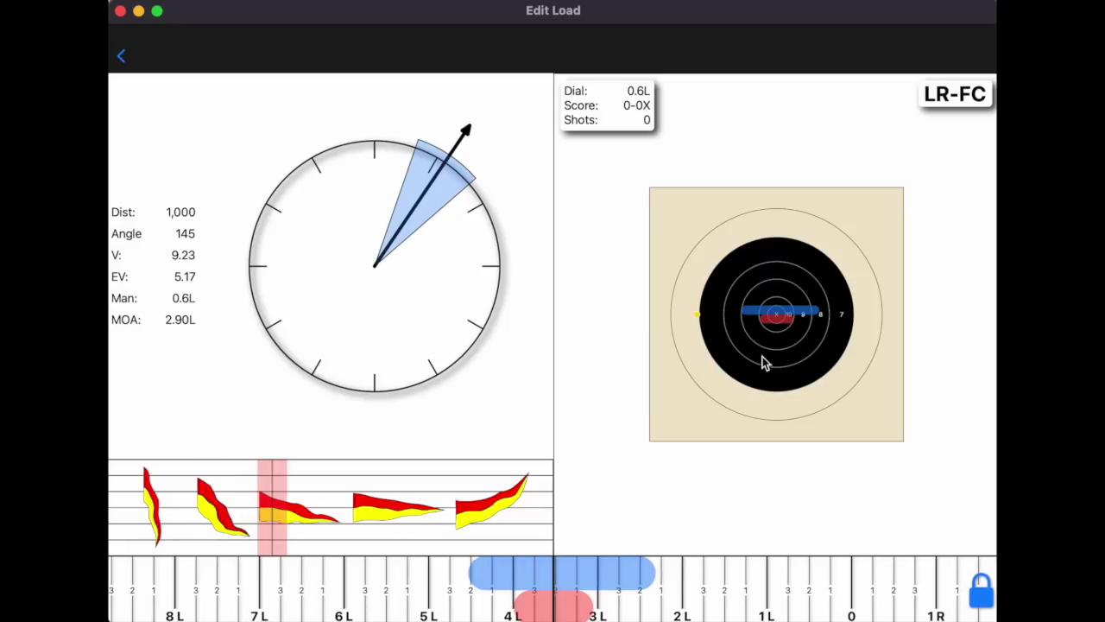
# Step: Record the first call in the target's 7 ring, left of center, and its shot in the 10 ring
pyautogui.click(719, 316)
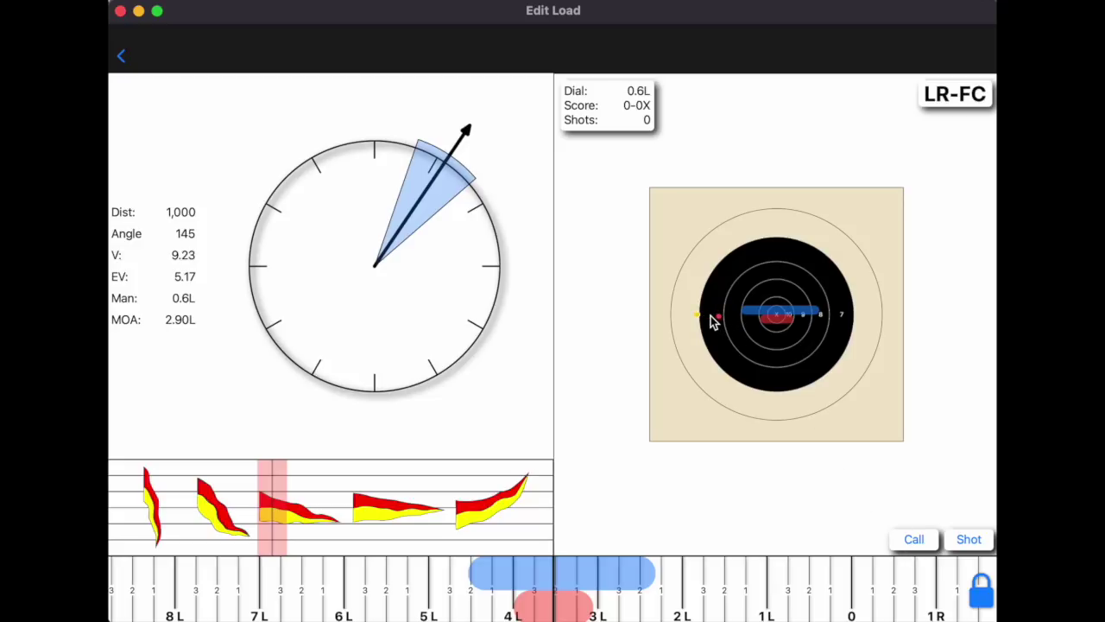
pyautogui.click(914, 541)
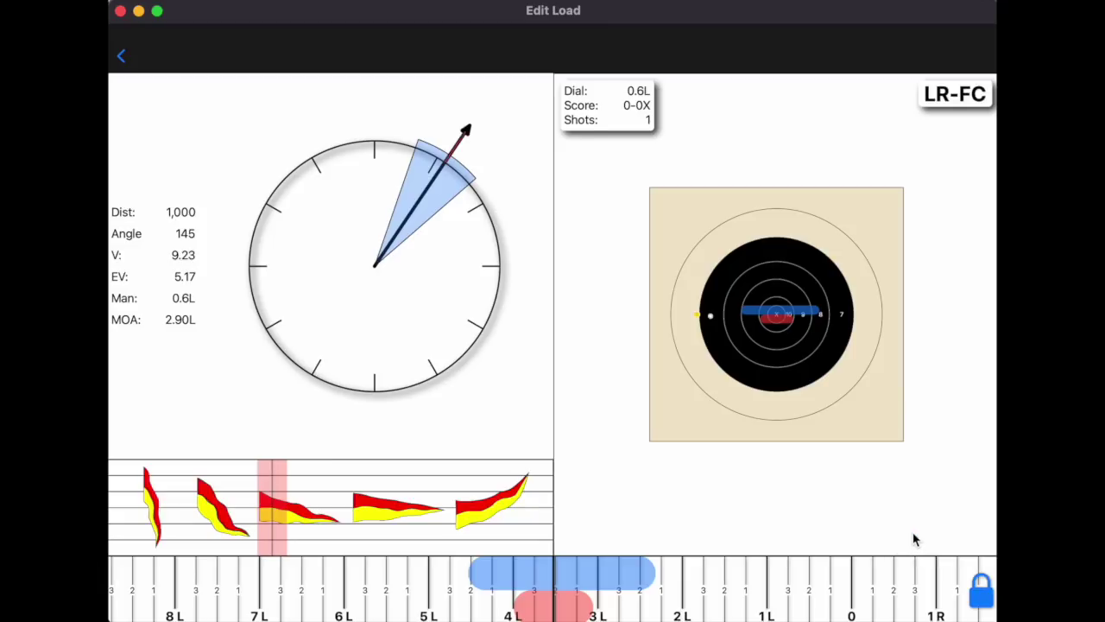
pyautogui.click(764, 322)
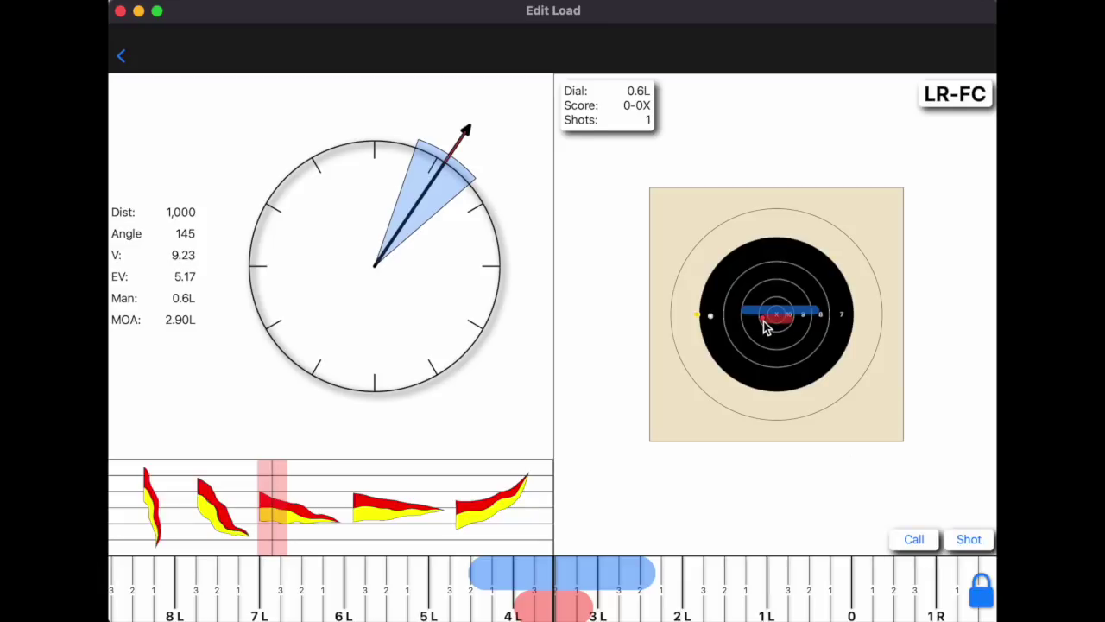
pyautogui.click(969, 540)
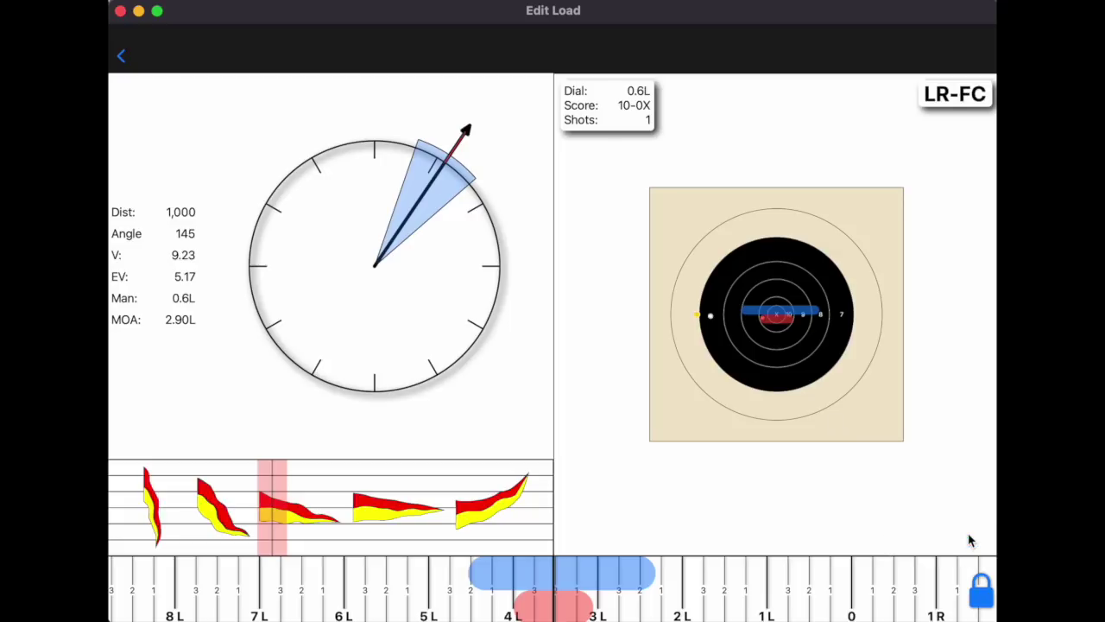
# Step: Record a second call in the 7 ring, left of center, and its shot in the X ring
pyautogui.click(715, 315)
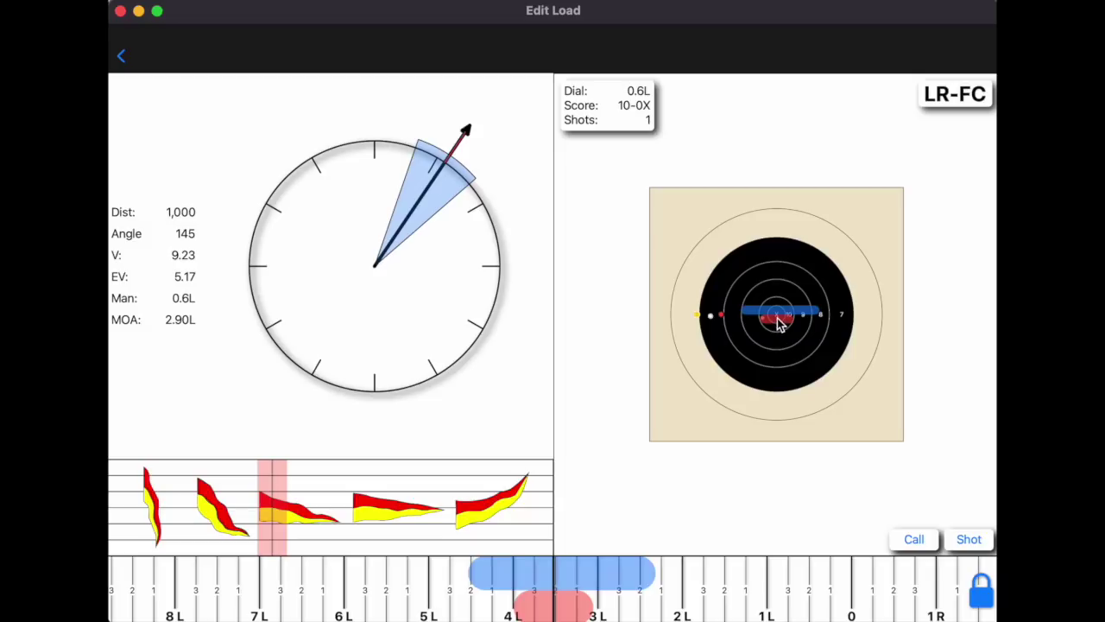
pyautogui.click(911, 542)
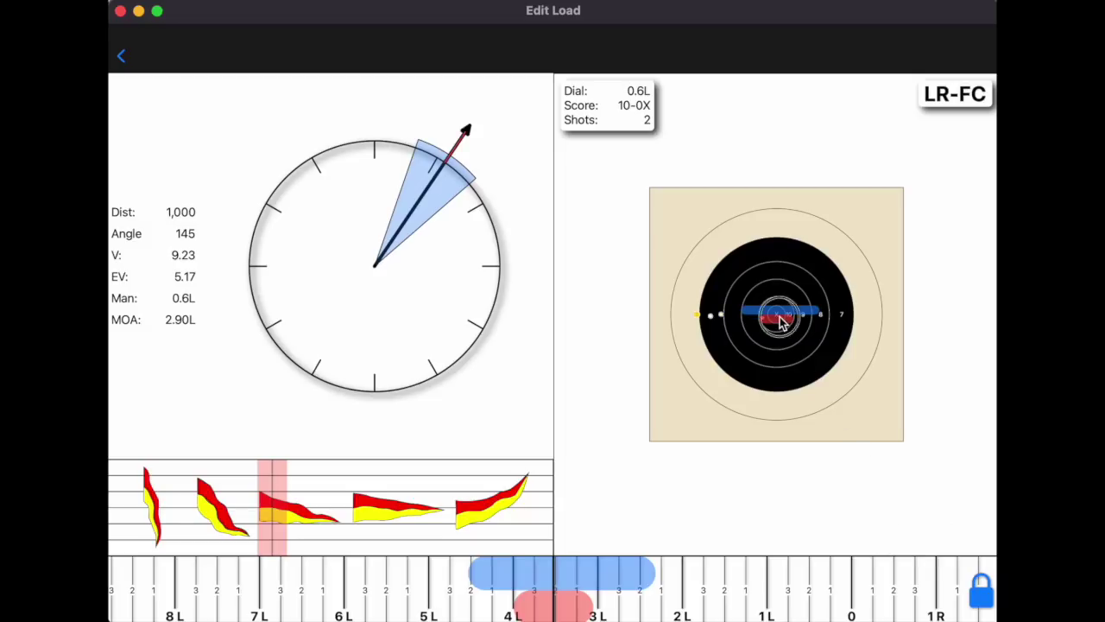
pyautogui.click(780, 321)
pyautogui.click(976, 535)
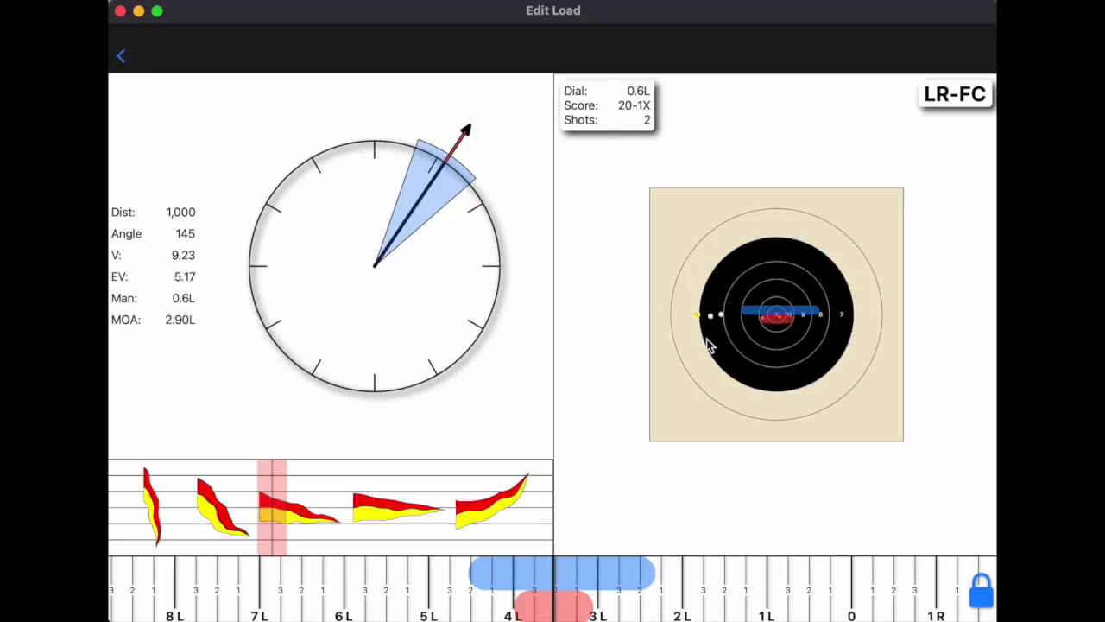
# Step: Return to the session settings and open the list of recorded shots
pyautogui.click(122, 56)
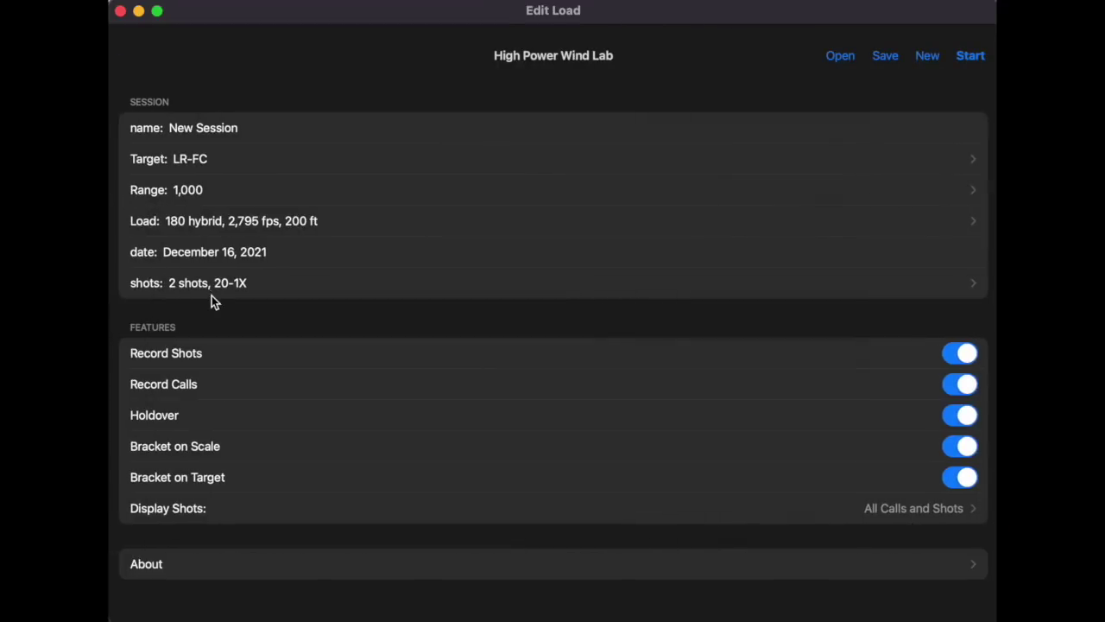
pyautogui.click(210, 289)
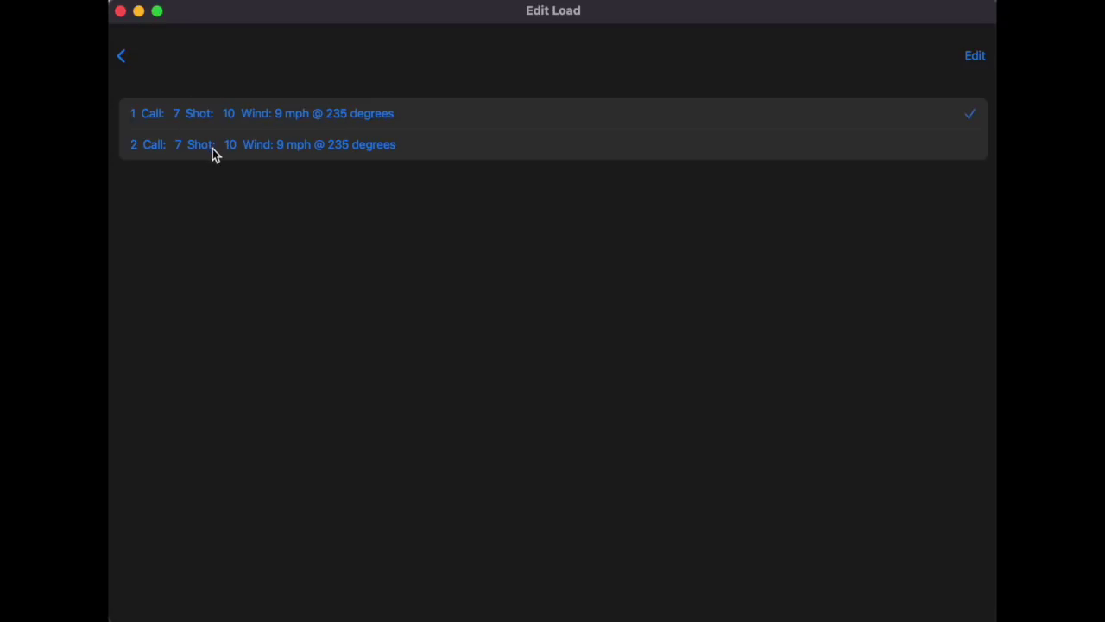
# Step: Save the current session and reopen "New Session" dated December 16, 2021 from the saved sessions
pyautogui.click(121, 57)
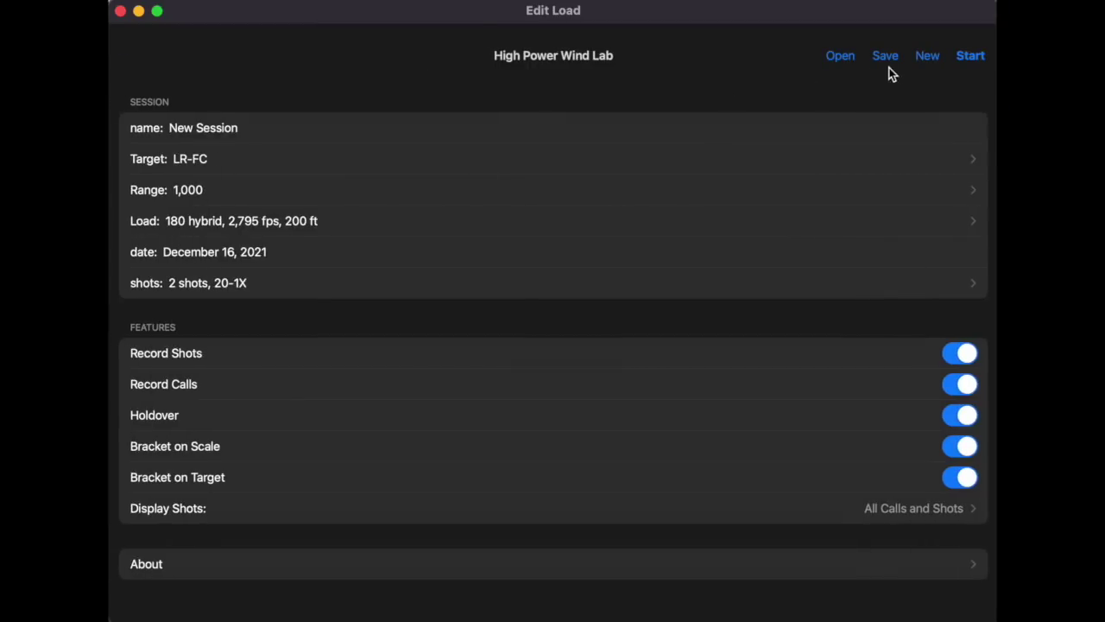
pyautogui.click(841, 56)
pyautogui.click(500, 385)
pyautogui.click(884, 57)
pyautogui.click(838, 55)
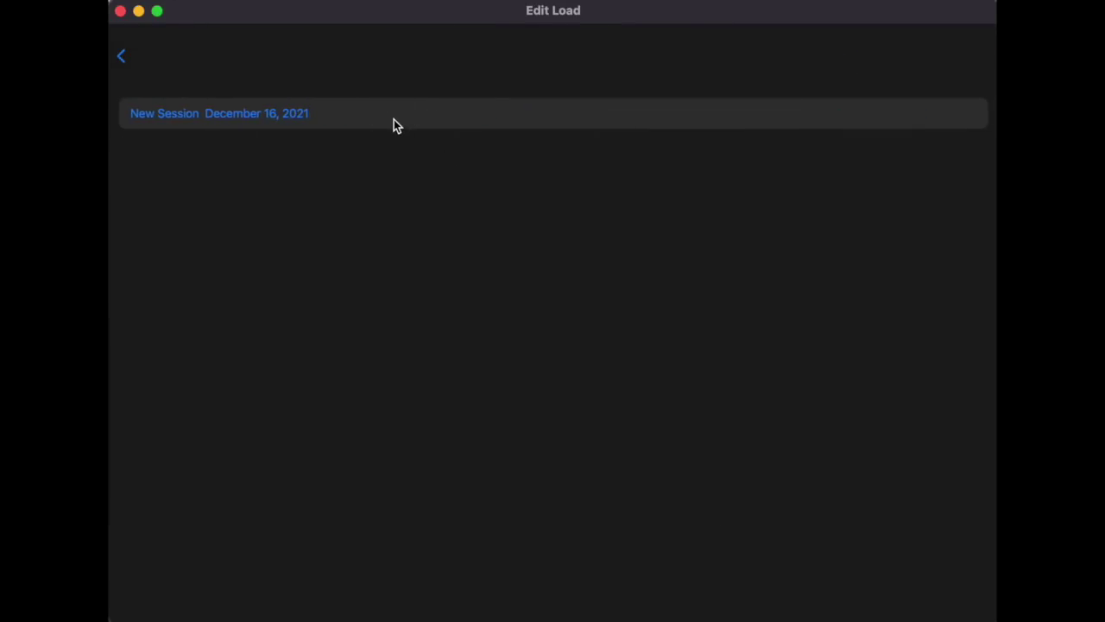
pyautogui.click(282, 118)
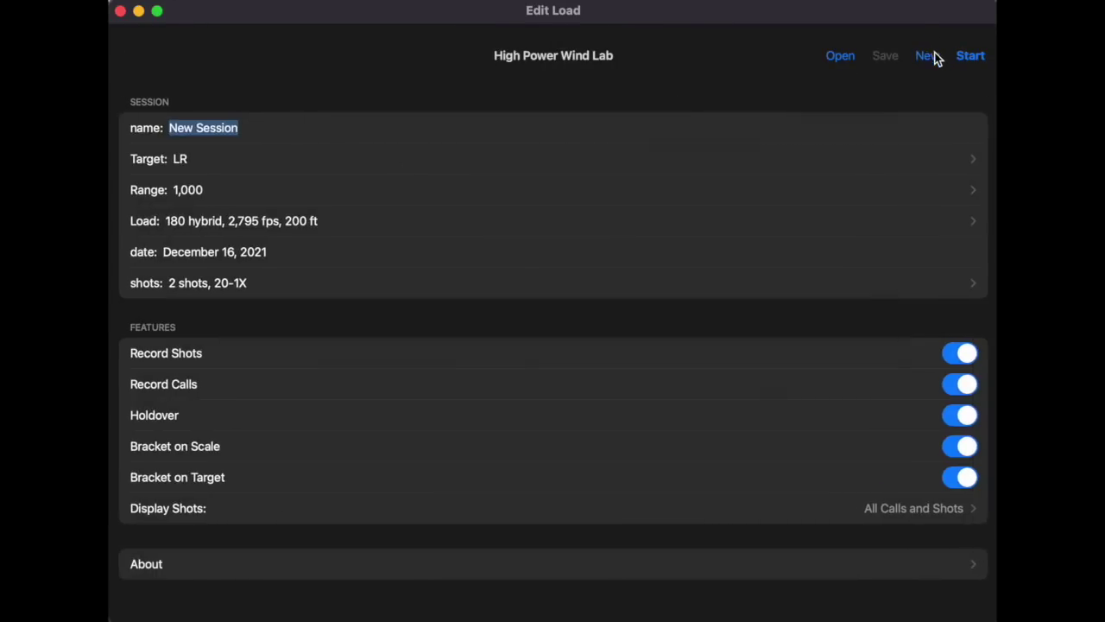
# Step: Start the session and record a third call near the target's far left edge and its shot in the 9 ring, right of center
pyautogui.click(968, 57)
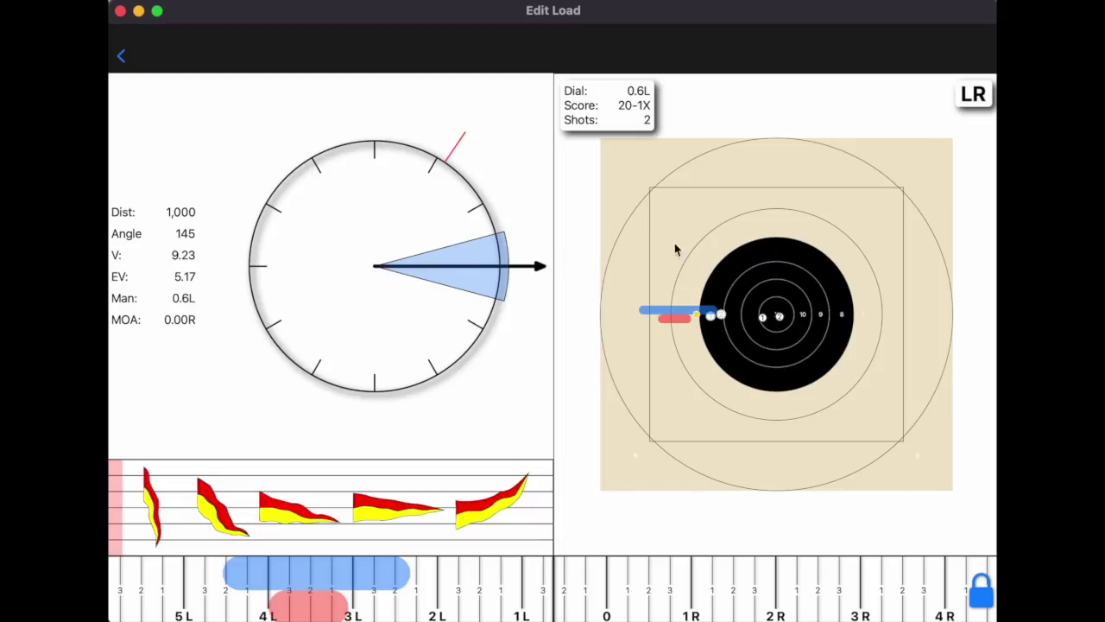
pyautogui.click(730, 353)
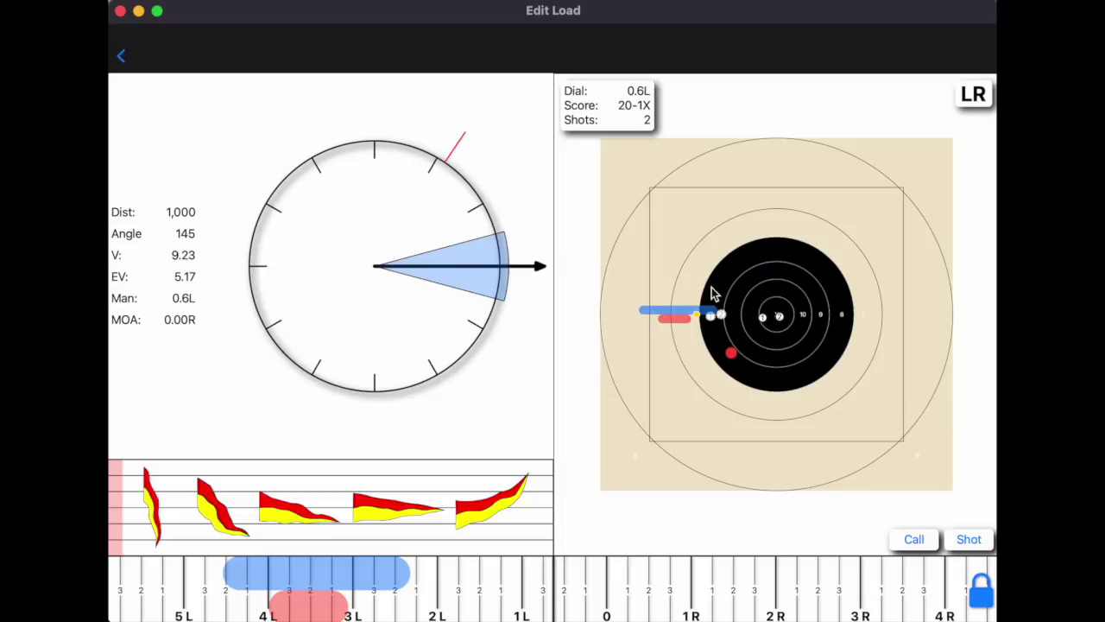
pyautogui.click(609, 309)
pyautogui.click(913, 538)
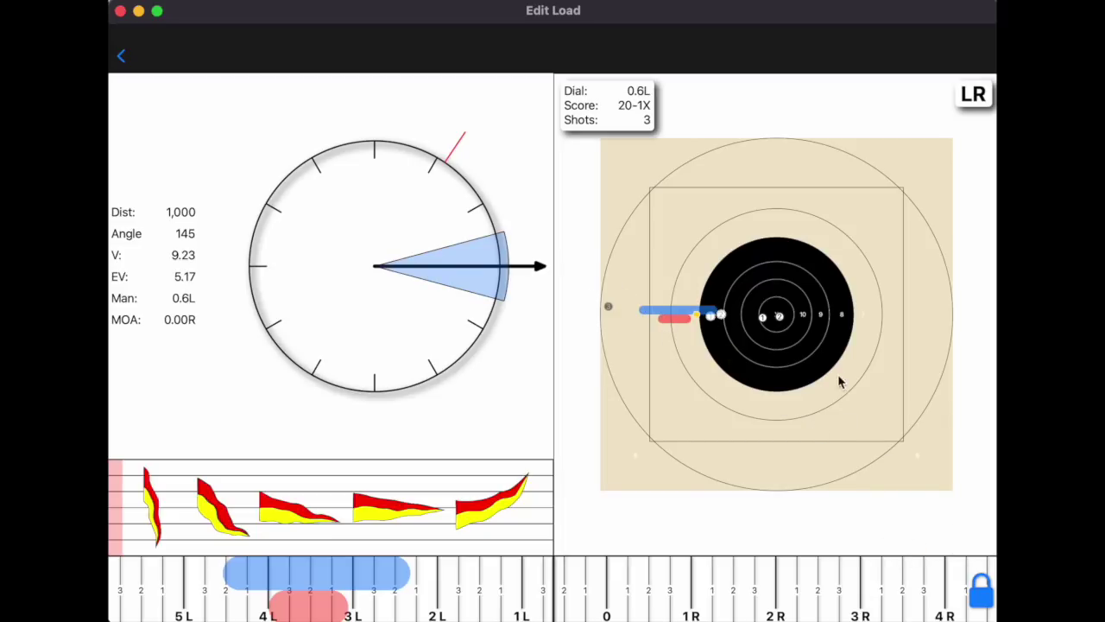
pyautogui.click(827, 317)
pyautogui.click(967, 538)
# Step: Set the wind velocity to about 6.20 at an angle of 89 degrees
pyautogui.moveTo(499, 278)
pyautogui.mouseDown()
pyautogui.moveTo(499, 218)
pyautogui.moveTo(516, 285)
pyautogui.moveTo(498, 363)
pyautogui.moveTo(513, 278)
pyautogui.mouseUp()
pyautogui.moveTo(115, 501); pyautogui.dragTo(226, 494)
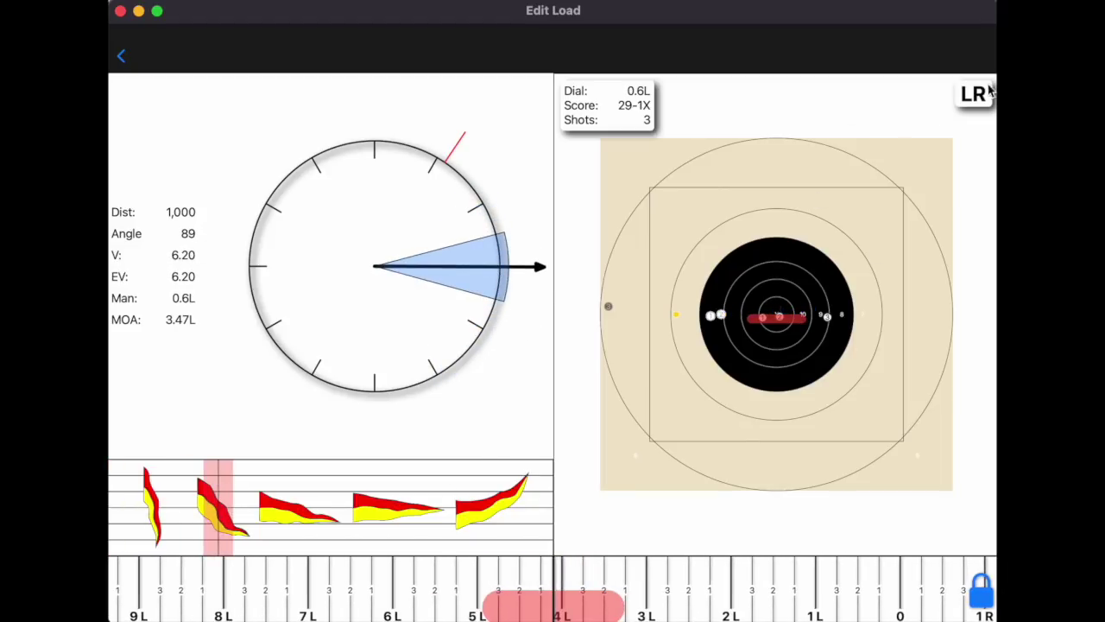
# Step: Change the session's target to LR-FC, save the session and start it
pyautogui.click(121, 55)
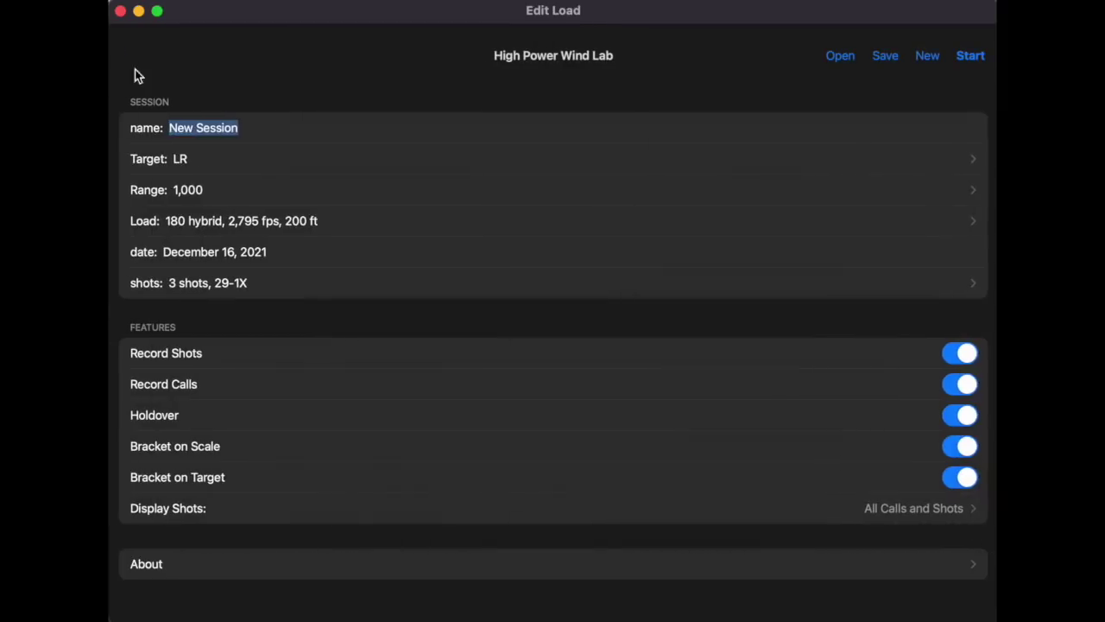
pyautogui.click(214, 161)
pyautogui.click(213, 157)
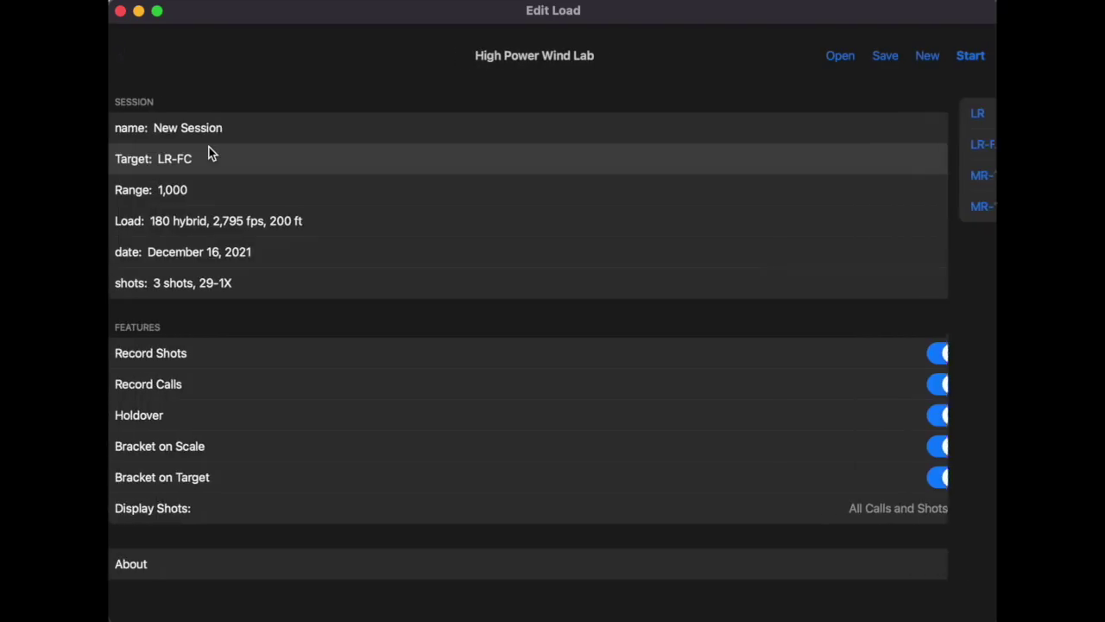
pyautogui.click(883, 57)
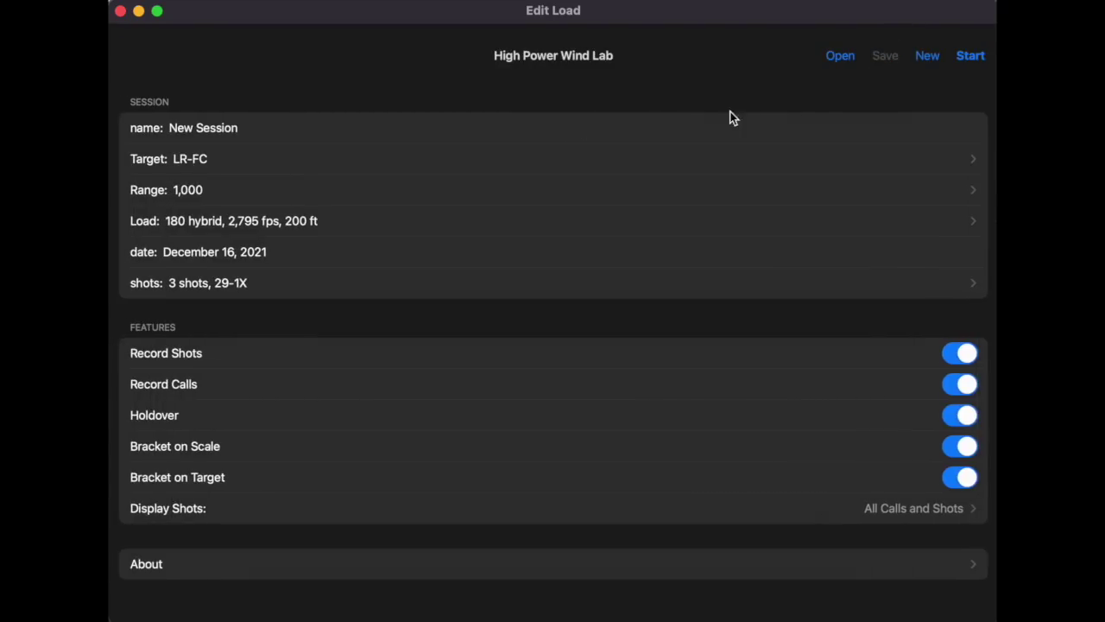
pyautogui.click(973, 57)
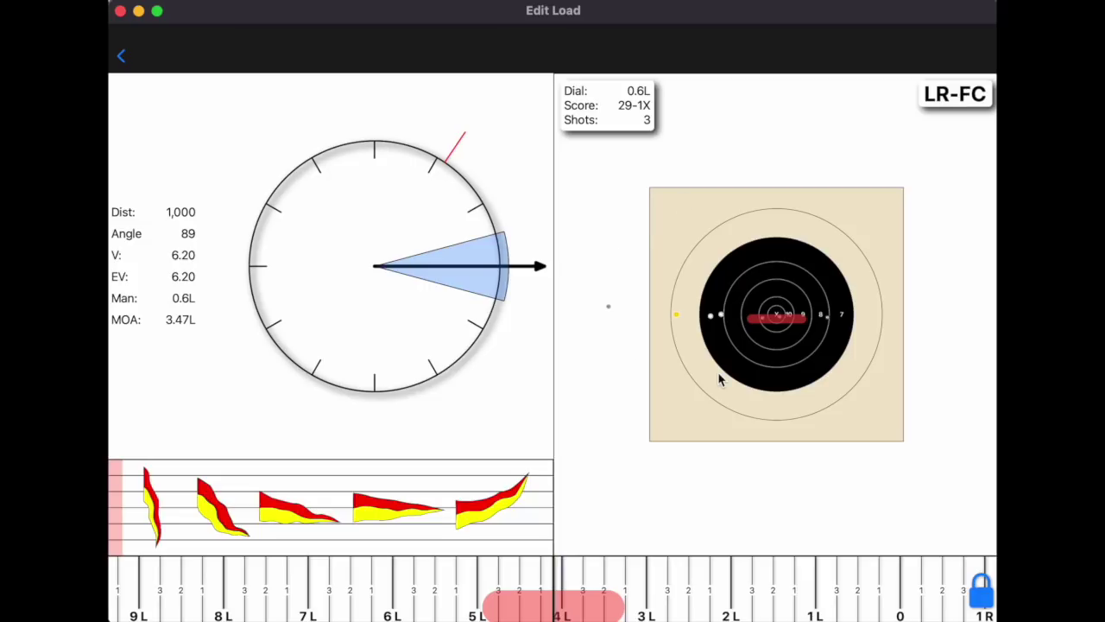
# Step: Turn off Record Shots and Record Calls in the session settings, and review the Display Shots options
pyautogui.click(122, 53)
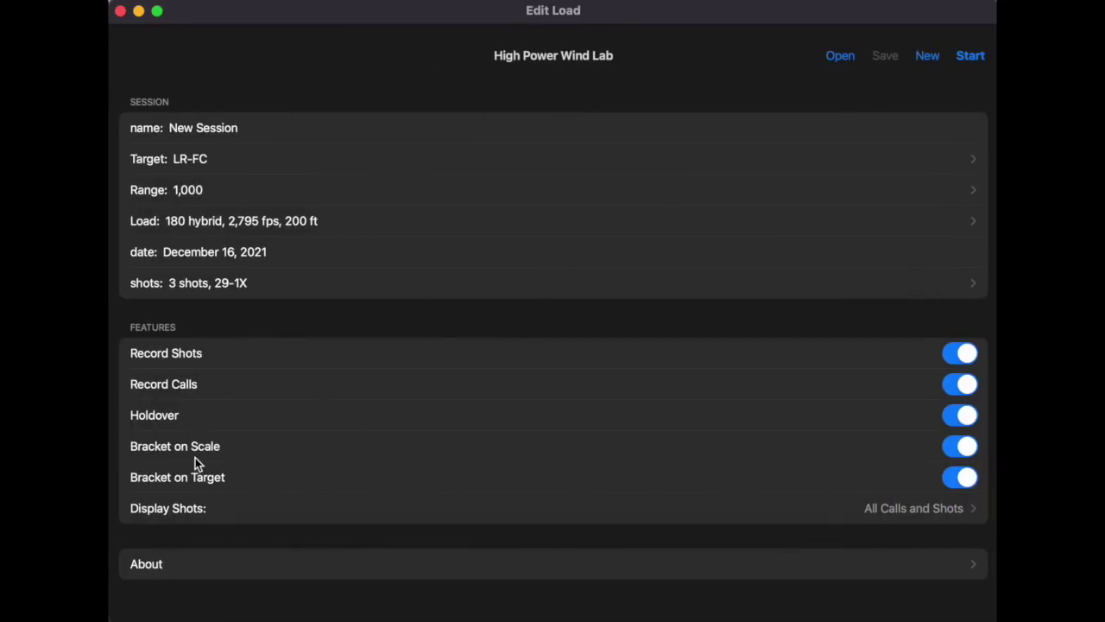
pyautogui.click(960, 353)
pyautogui.click(965, 385)
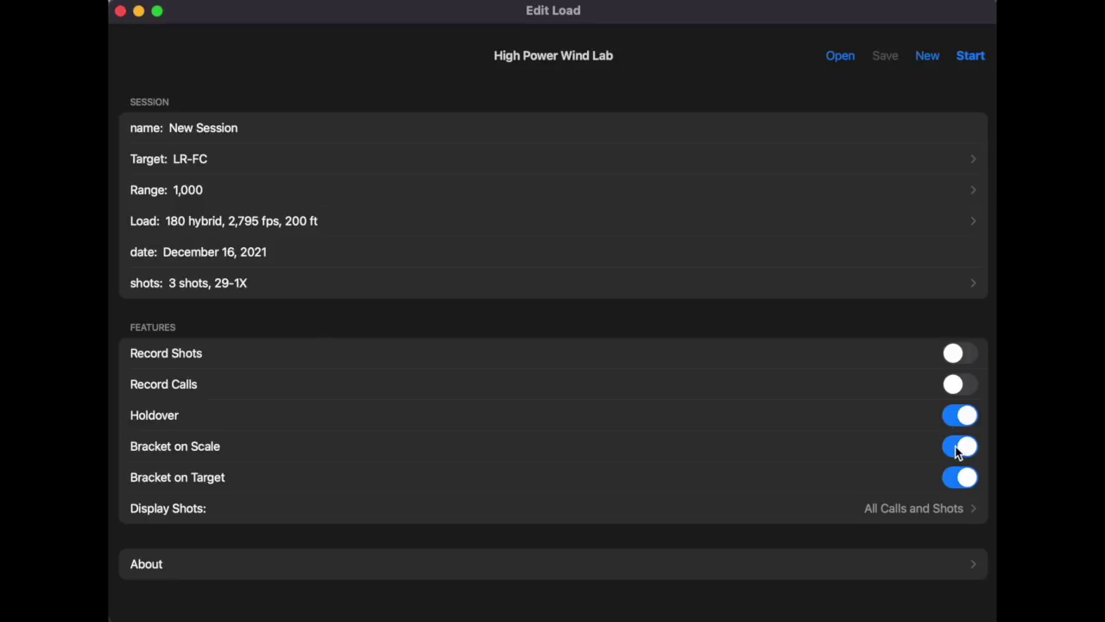
pyautogui.click(842, 509)
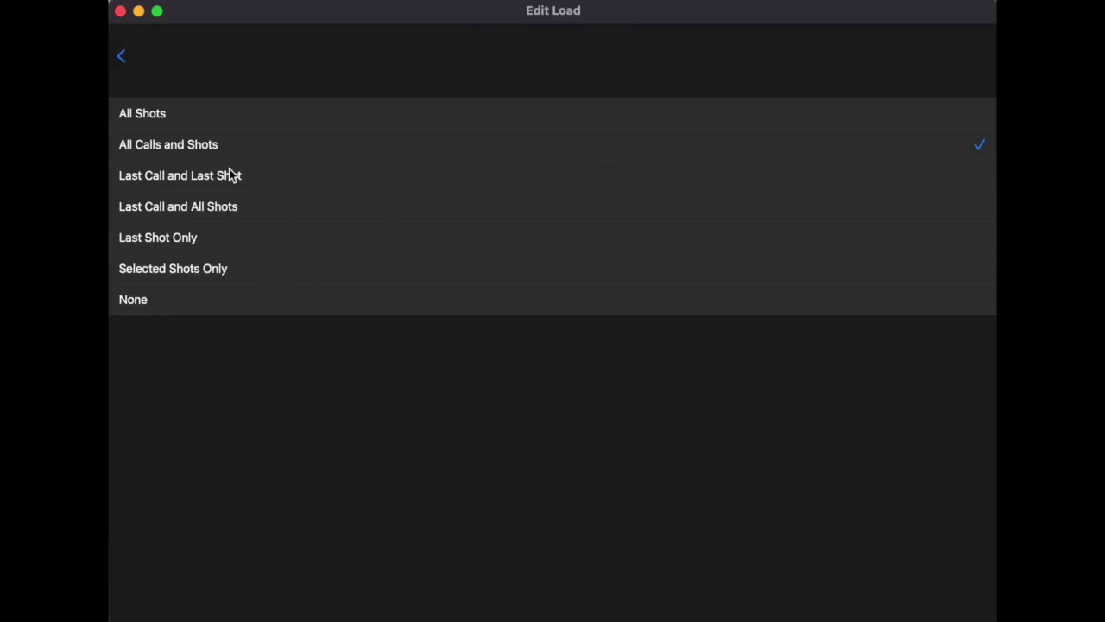
pyautogui.click(123, 58)
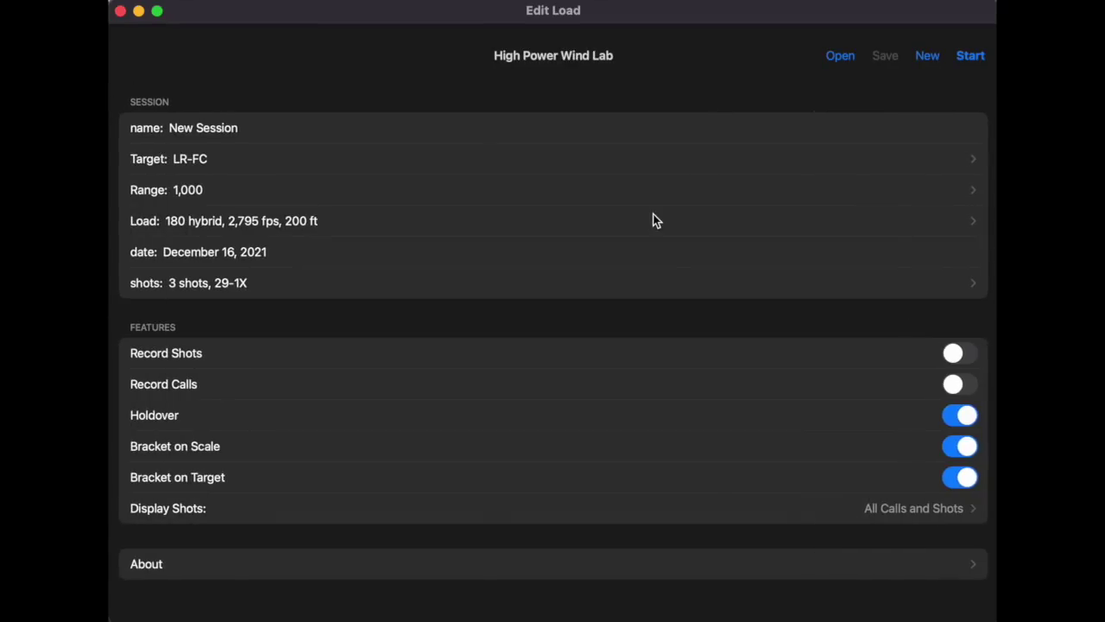
# Step: Start the session with recording off, turn the wind direction to 96 degrees, and return to the session settings
pyautogui.click(970, 57)
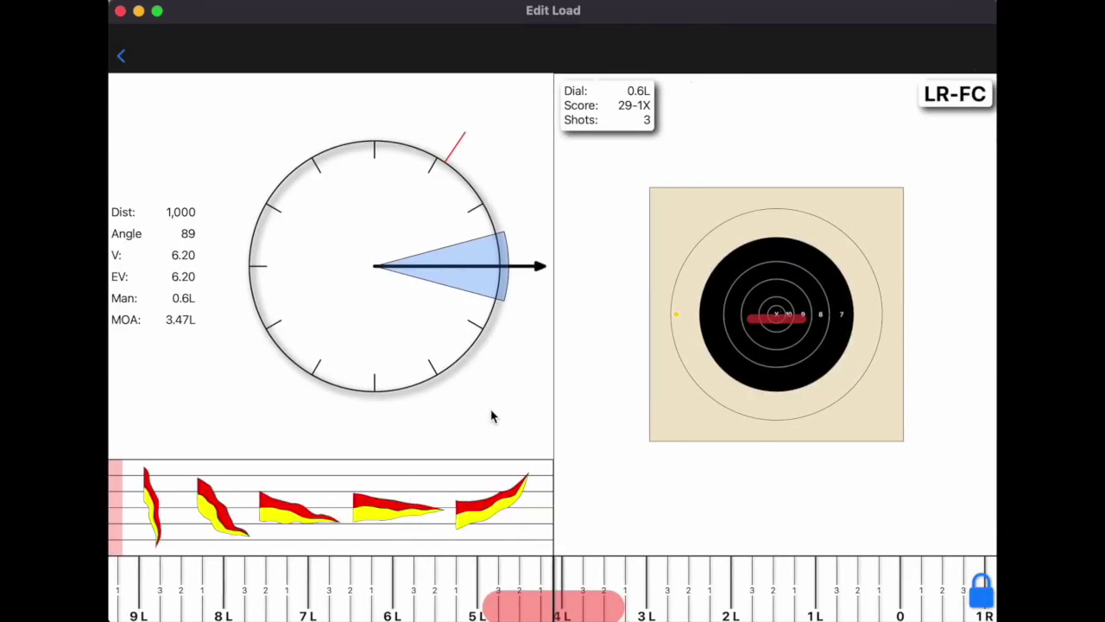
pyautogui.moveTo(516, 269); pyautogui.dragTo(535, 251)
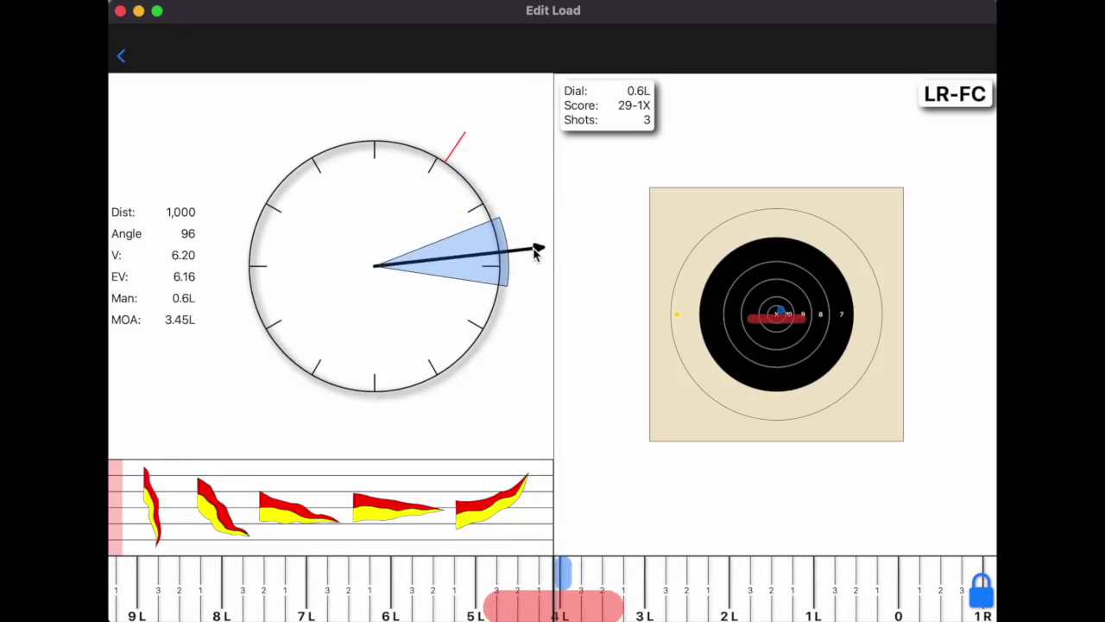
pyautogui.click(122, 56)
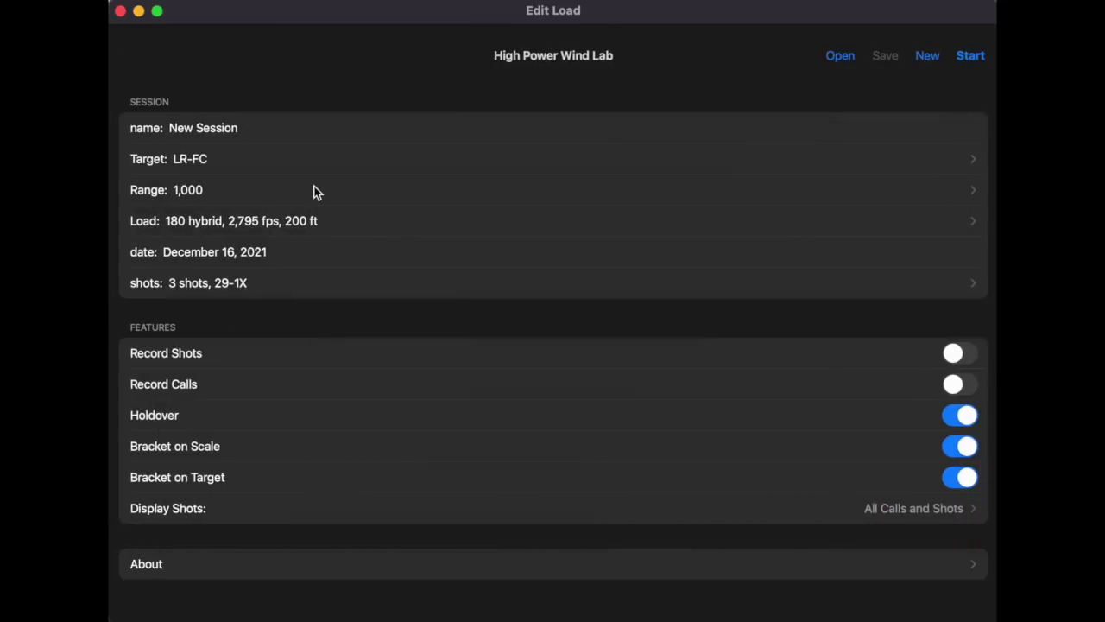